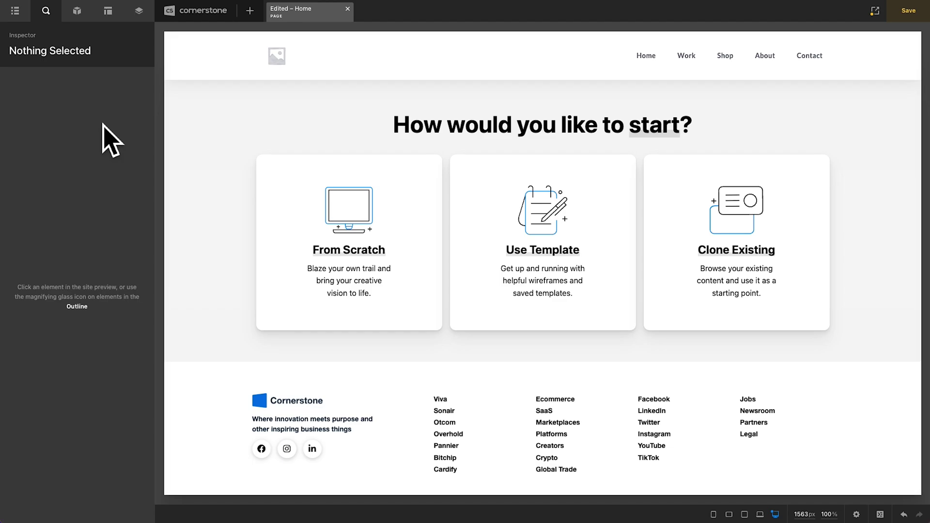
Start a blank page and give the new section a two-column row.
left_click(343, 225)
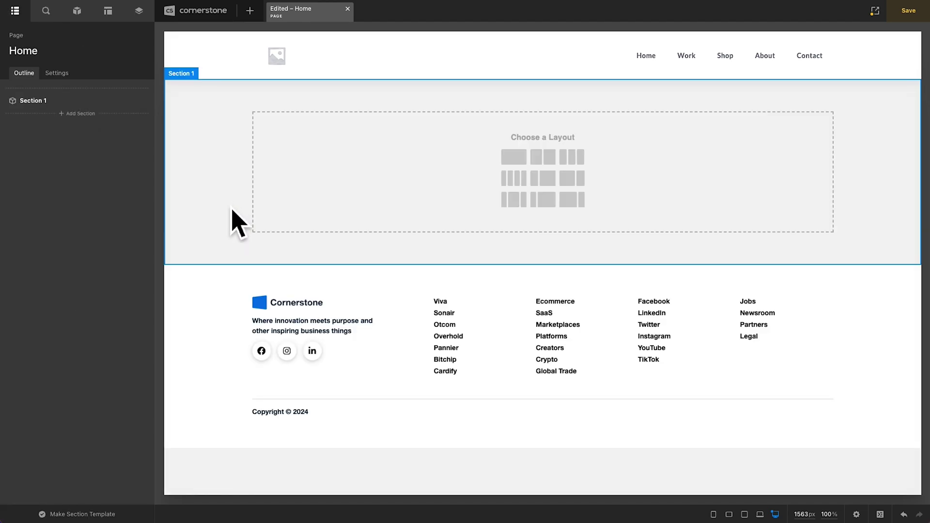
left_click(227, 224)
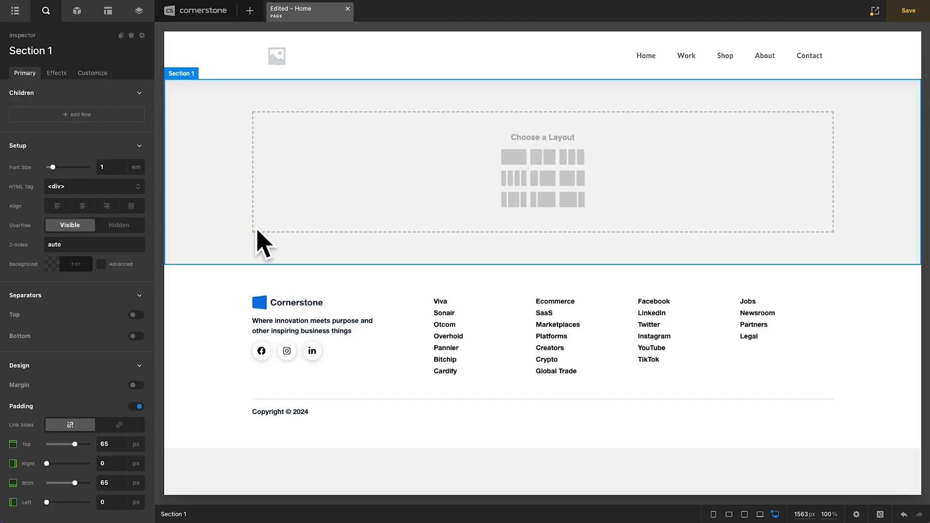
left_click(543, 156)
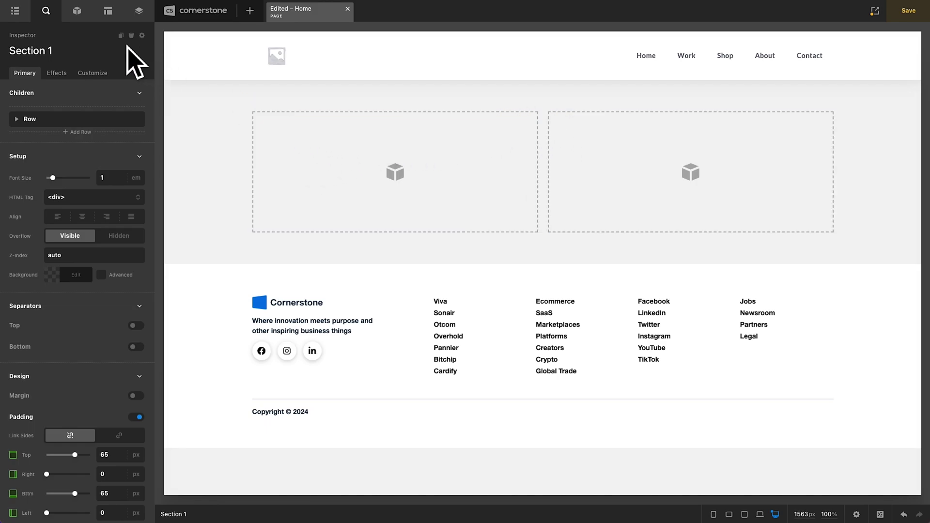
Add a headline to Column 1 with font size 3em and Bold weight.
left_click(77, 10)
type("head")
left_click_drag(75, 125, 339, 207)
scroll(74, 291, "down", 8)
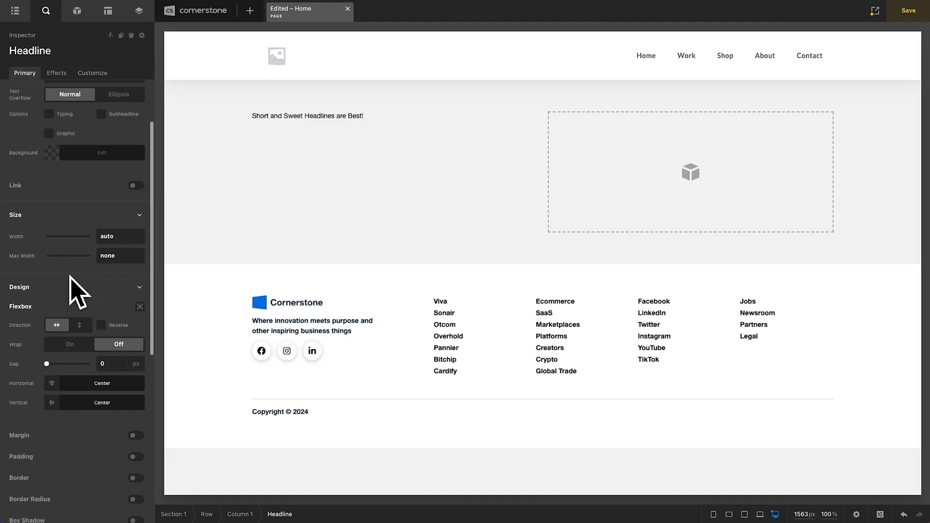
left_click(110, 359)
type("3")
left_click(92, 320)
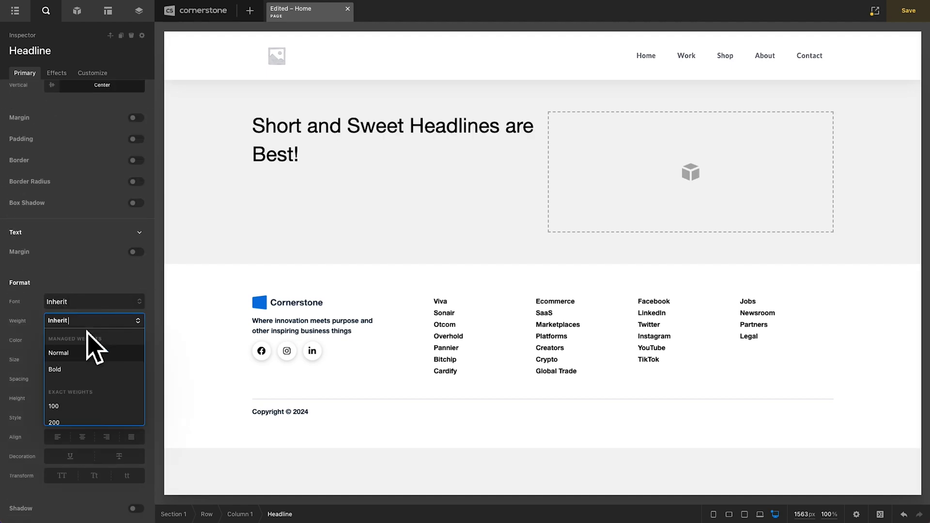
left_click(83, 369)
Add a text paragraph and a Learn More button below the headline.
left_click(78, 14)
type("text")
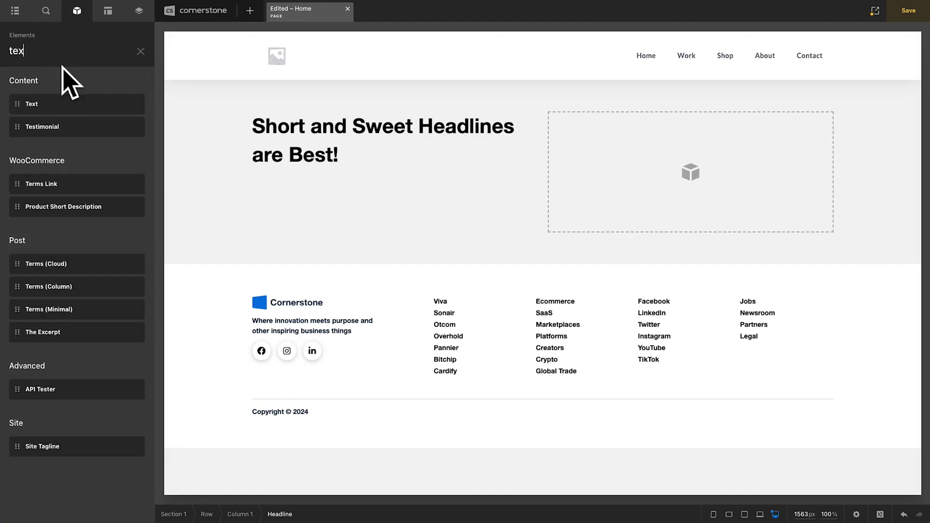
left_click_drag(62, 104, 312, 208)
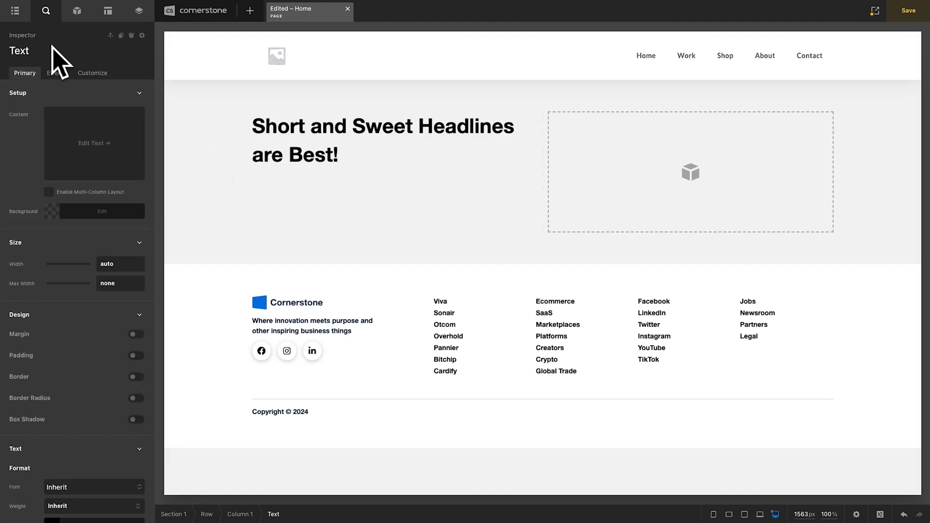
left_click(77, 11)
type("button")
left_click_drag(56, 99, 271, 232)
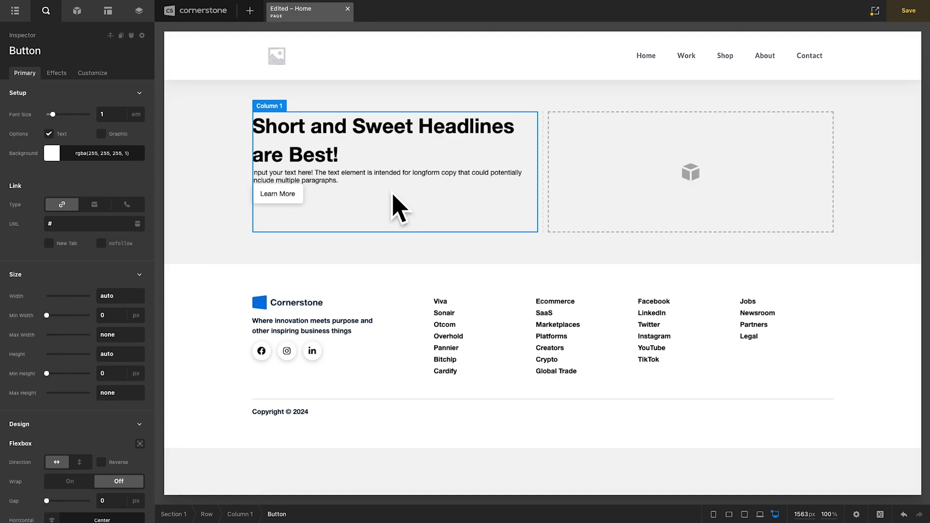
Enable flexbox on Column 1 with a 1em gap between its items.
left_click(380, 214)
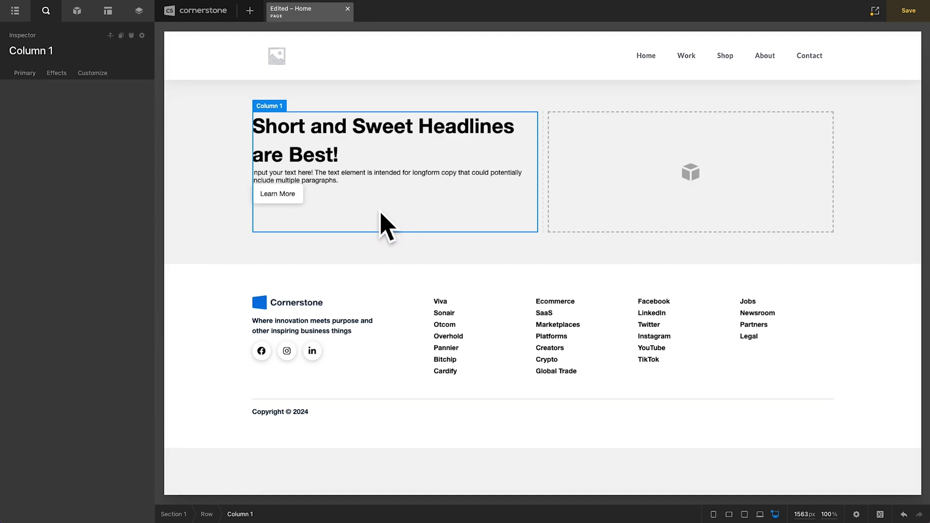
scroll(92, 225, "down", 5)
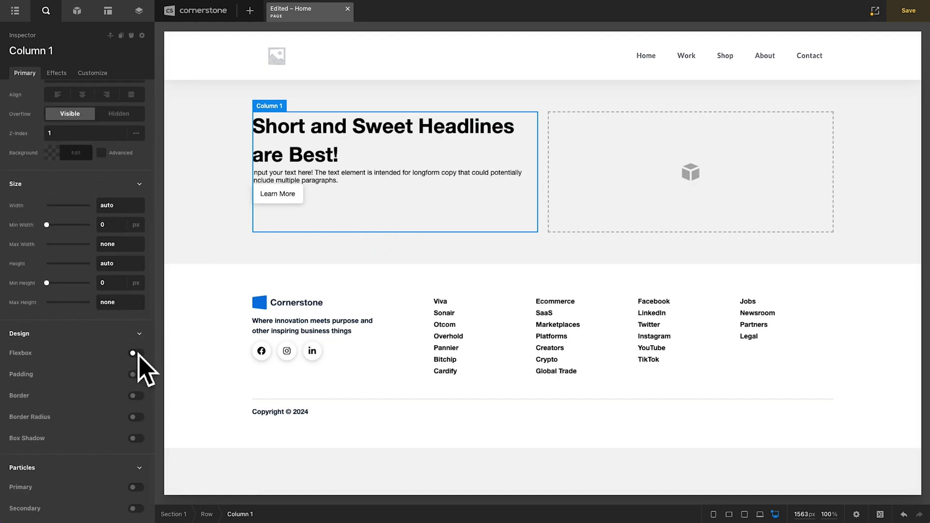
left_click(137, 353)
scroll(127, 358, "down", 3)
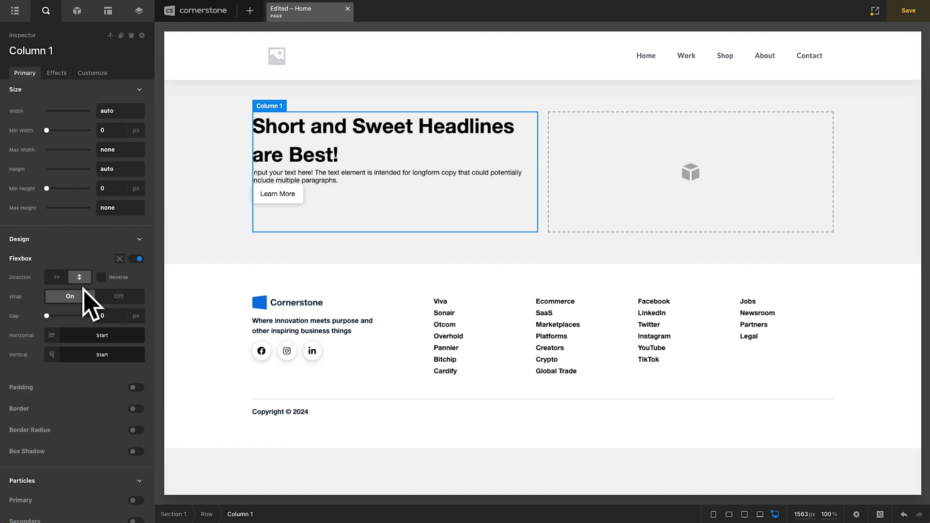
left_click(113, 316)
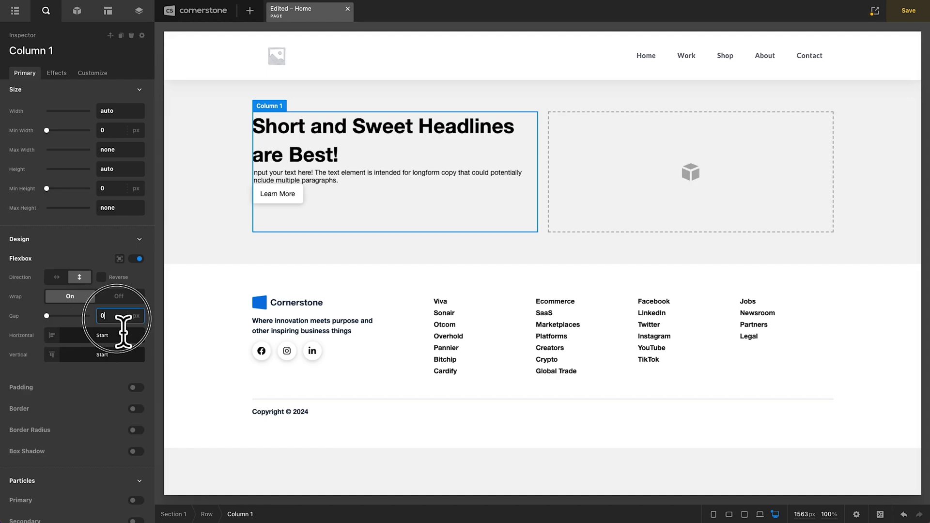
type("1")
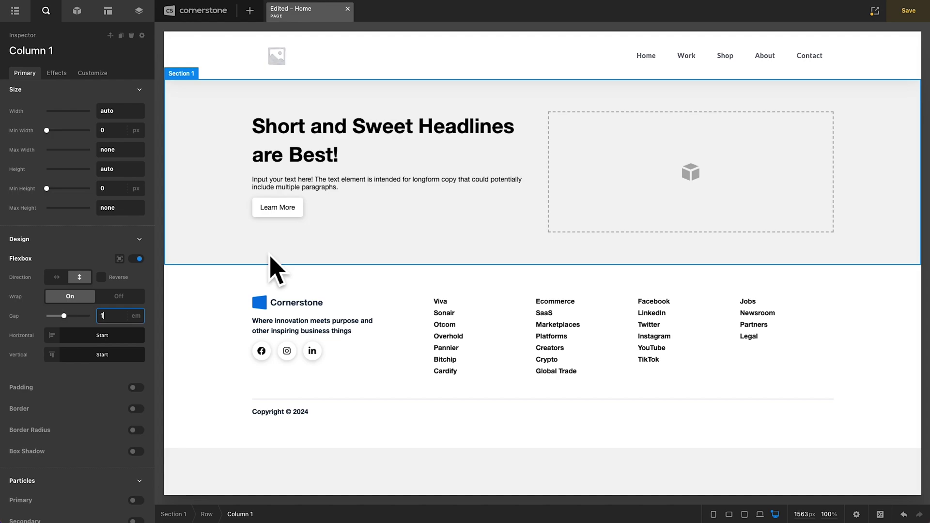
left_click(96, 220)
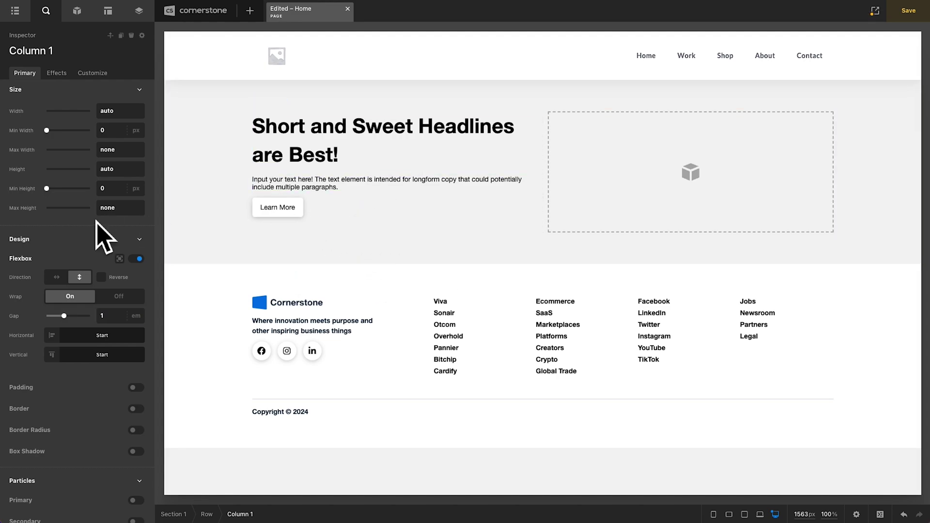
Give Column 1 a white background and 3em padding on all sides.
scroll(82, 242, "up", 5)
left_click(72, 326)
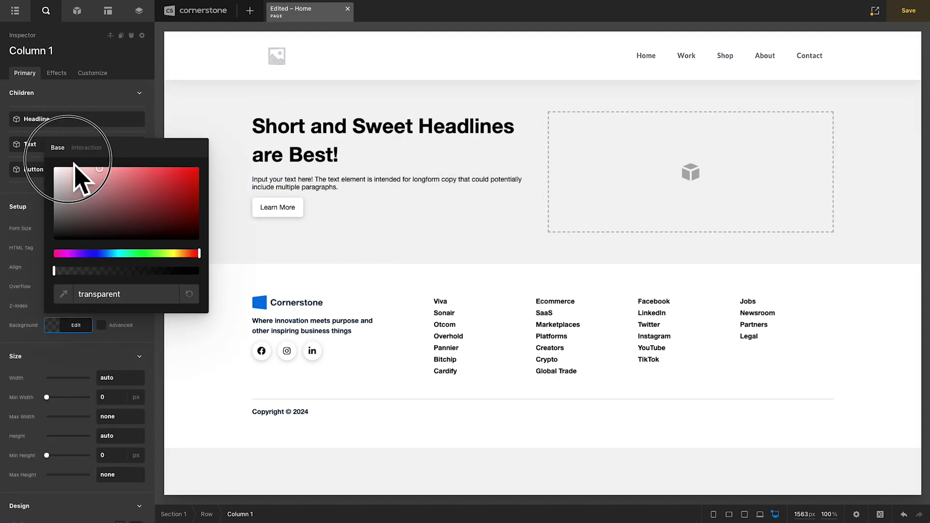
left_click(74, 165)
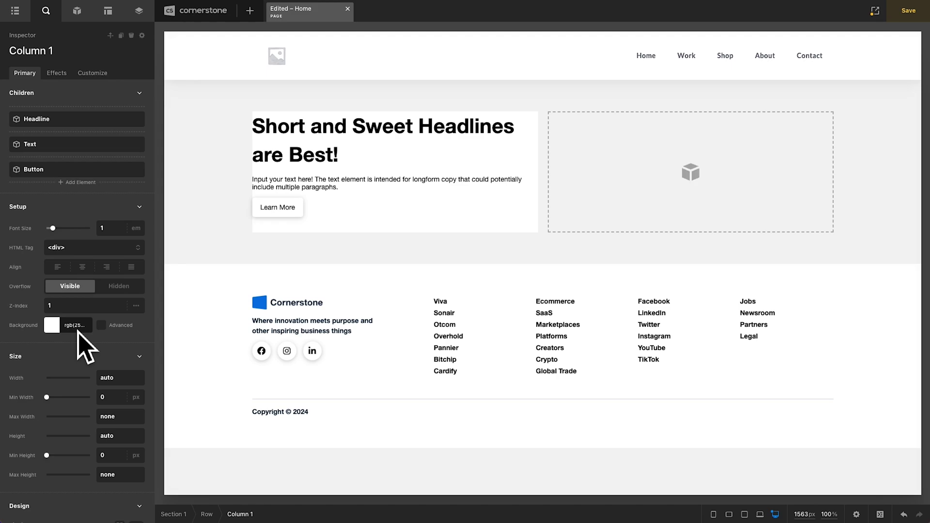
scroll(83, 345, "down", 6)
left_click(136, 375)
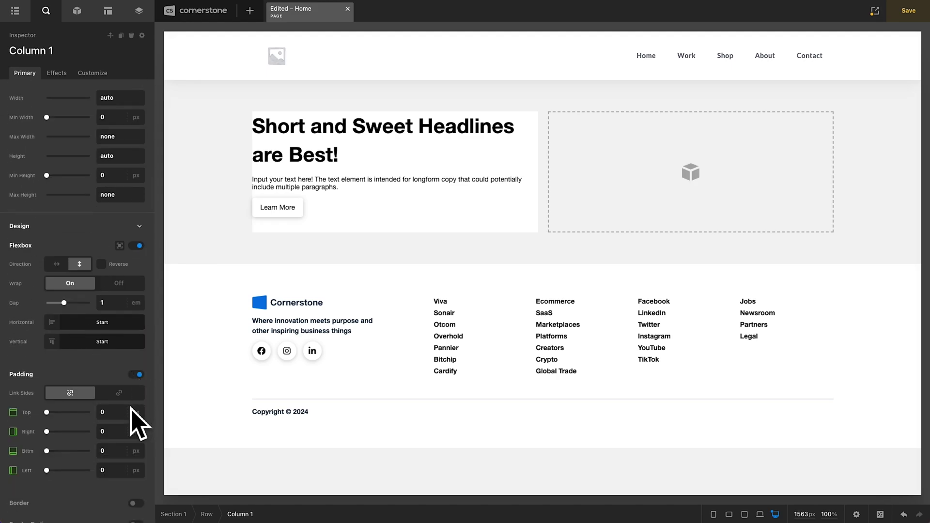
left_click(121, 412)
left_click(119, 392)
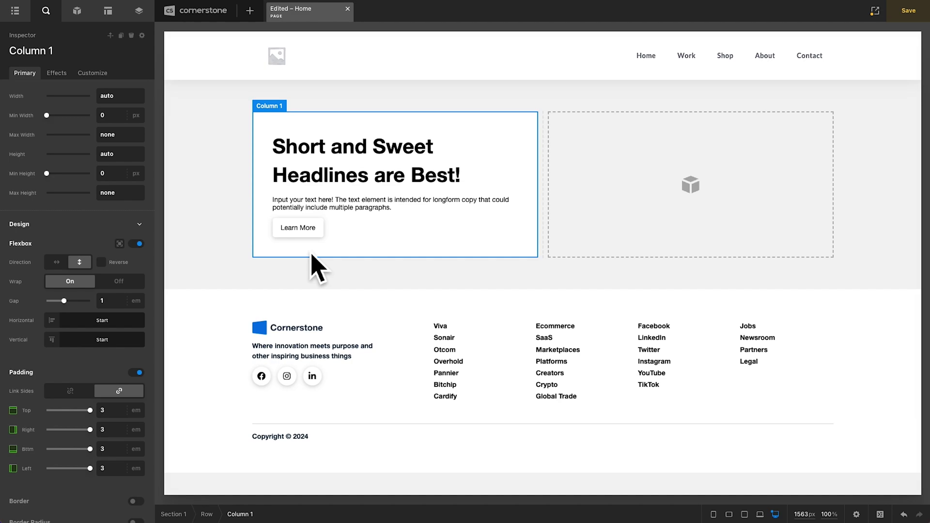
left_click(576, 190)
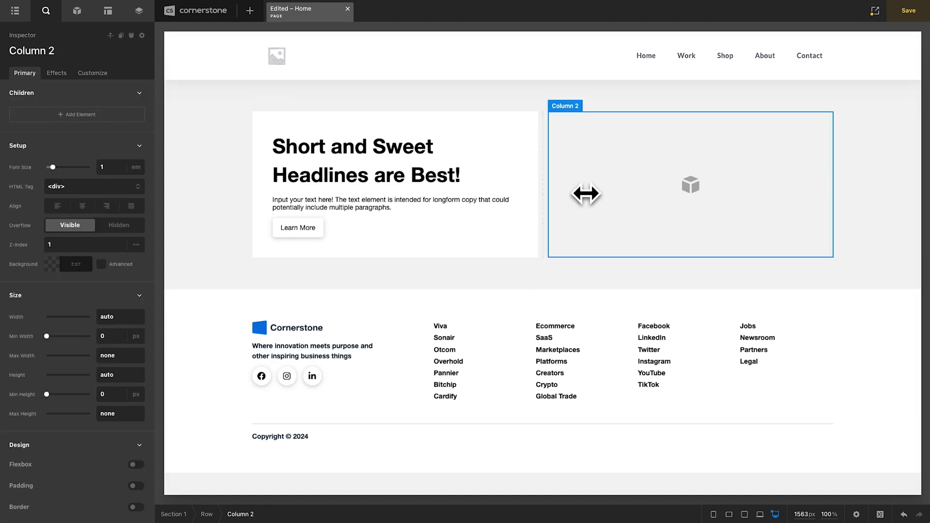
Give the empty second column a 300 minimum height and duplicate the row.
left_click(102, 394)
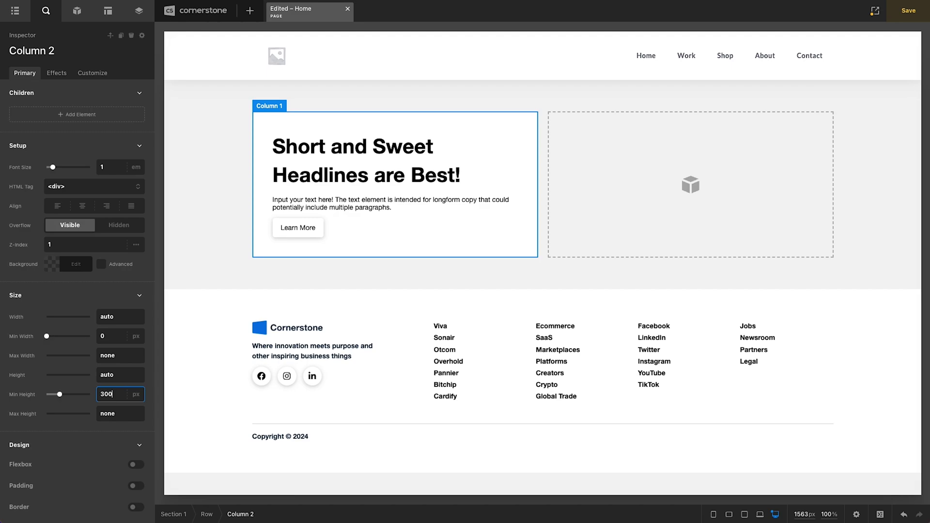
left_click(600, 165)
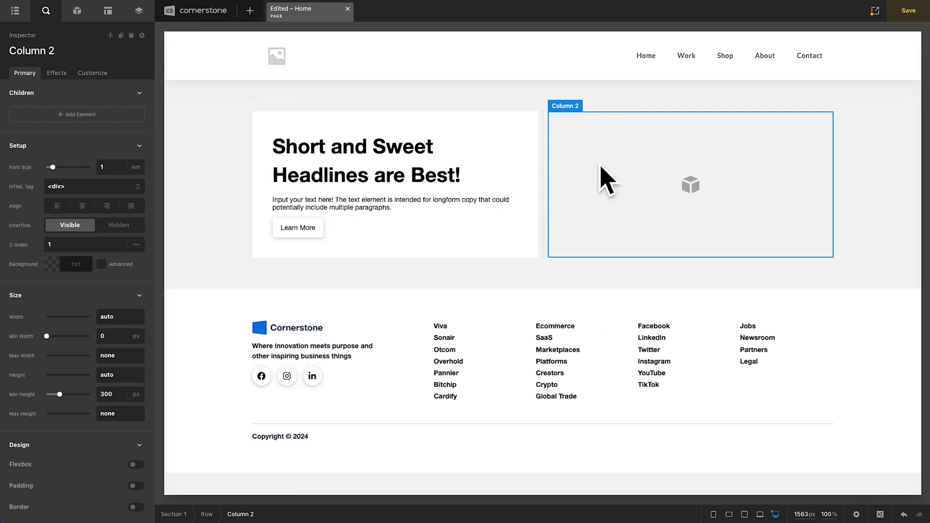
left_click(550, 108)
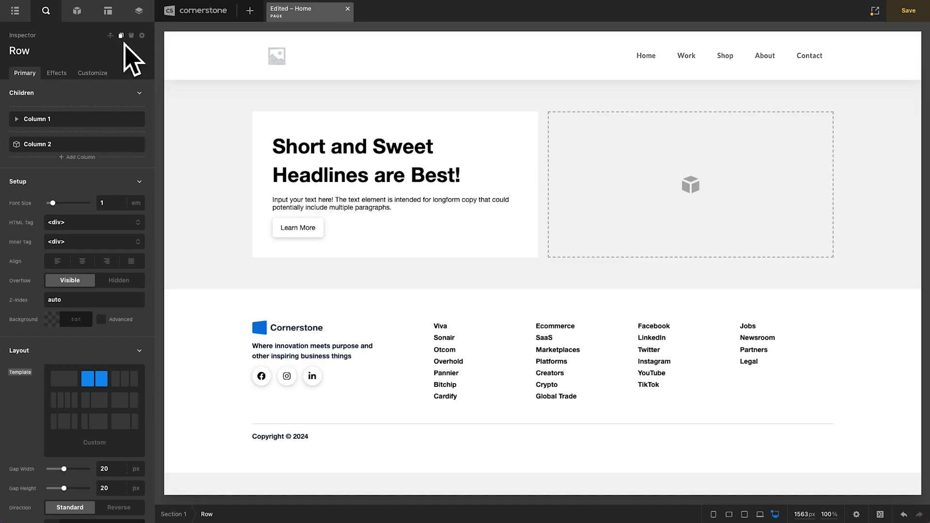
left_click(121, 36)
Add margins to the duplicated row and reorder its columns so text and image swap sides.
left_click(554, 264)
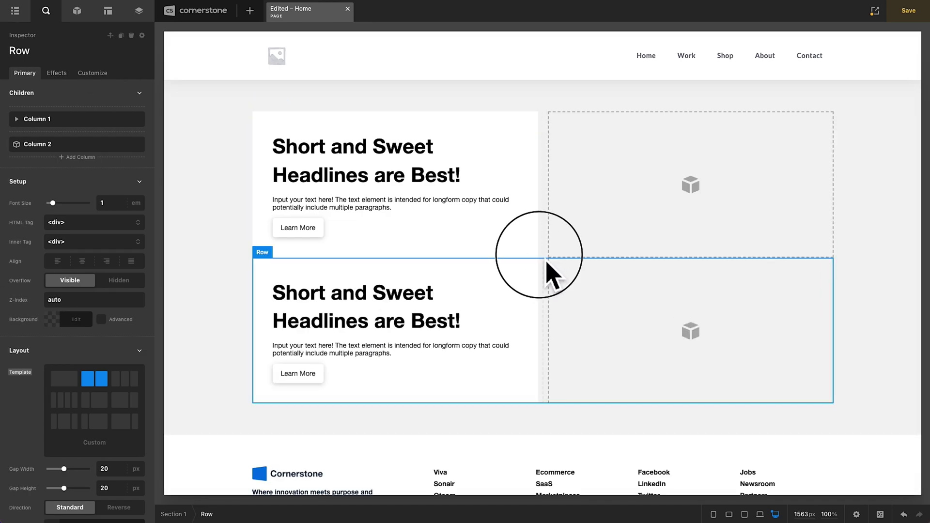
scroll(131, 383, "down", 7)
left_click(137, 353)
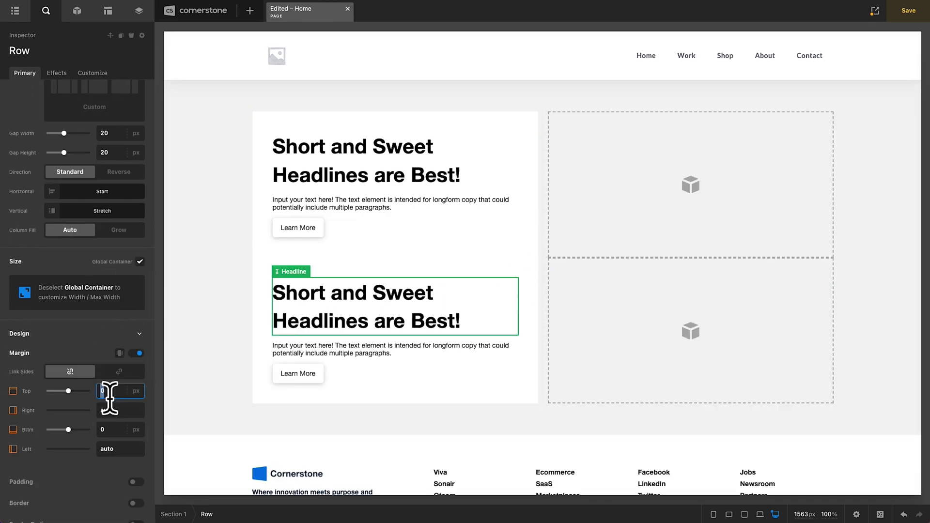
type("em8em")
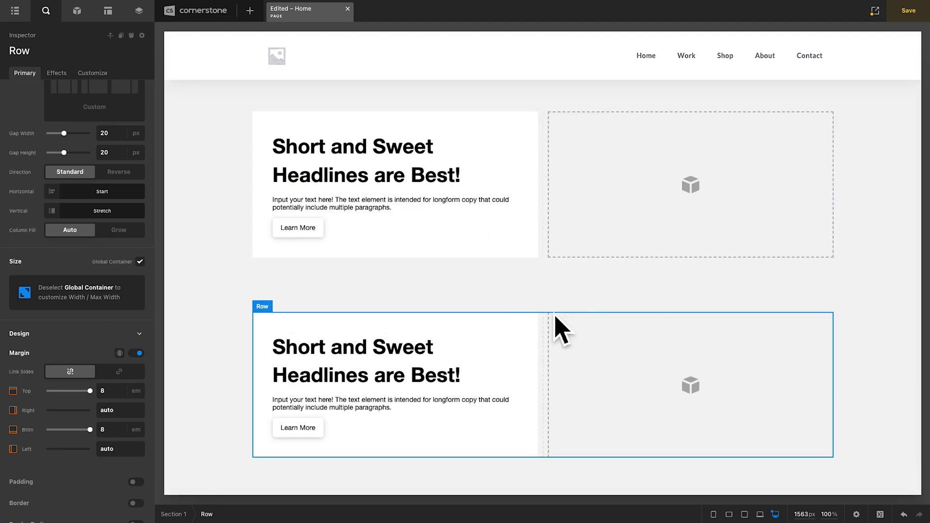
scroll(93, 274, "up", 7)
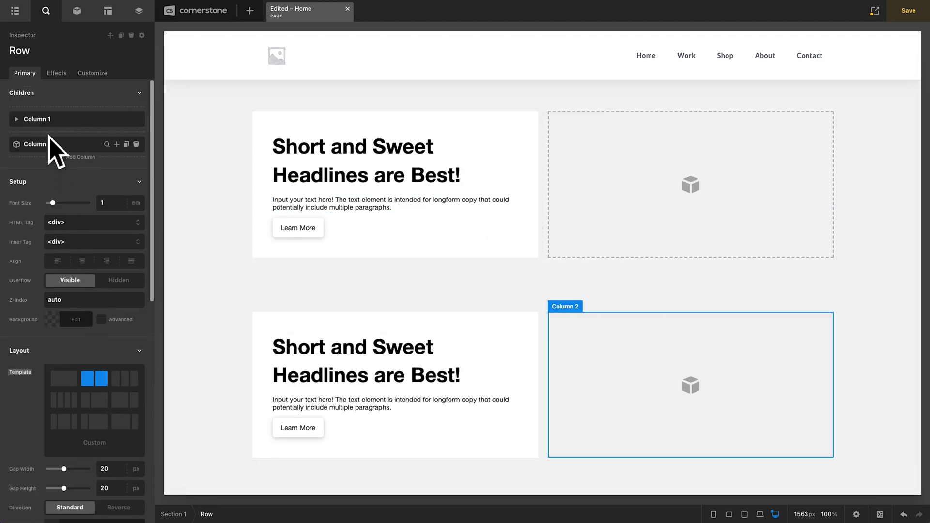
left_click_drag(50, 120, 51, 161)
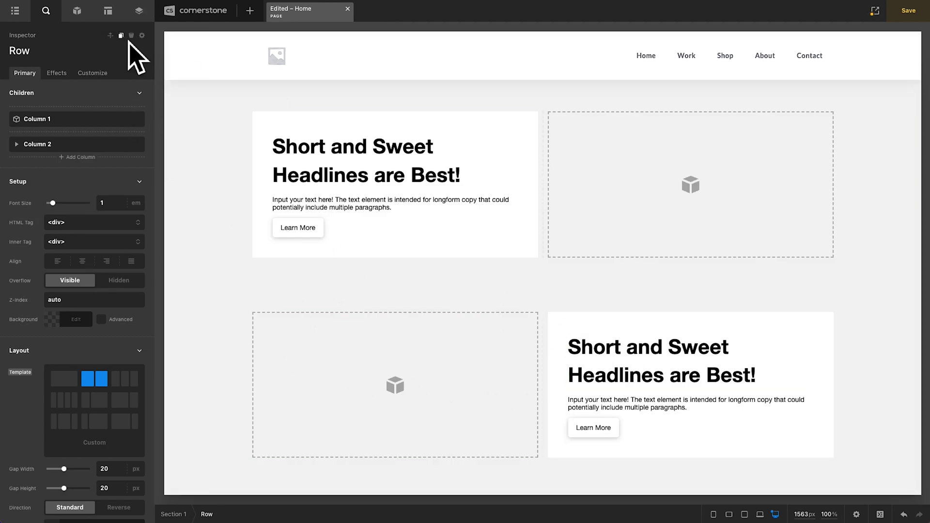
scroll(420, 183, "down", 3)
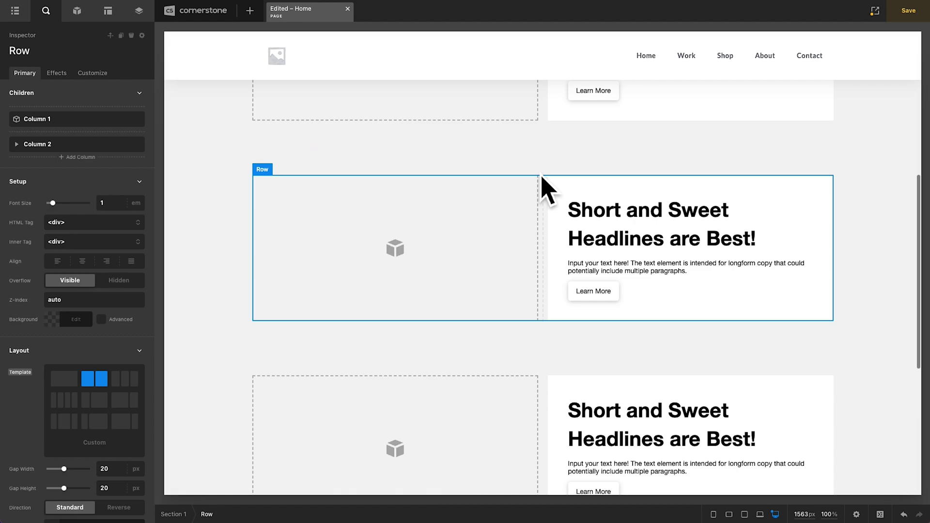
left_click(549, 182)
left_click_drag(79, 143, 78, 111)
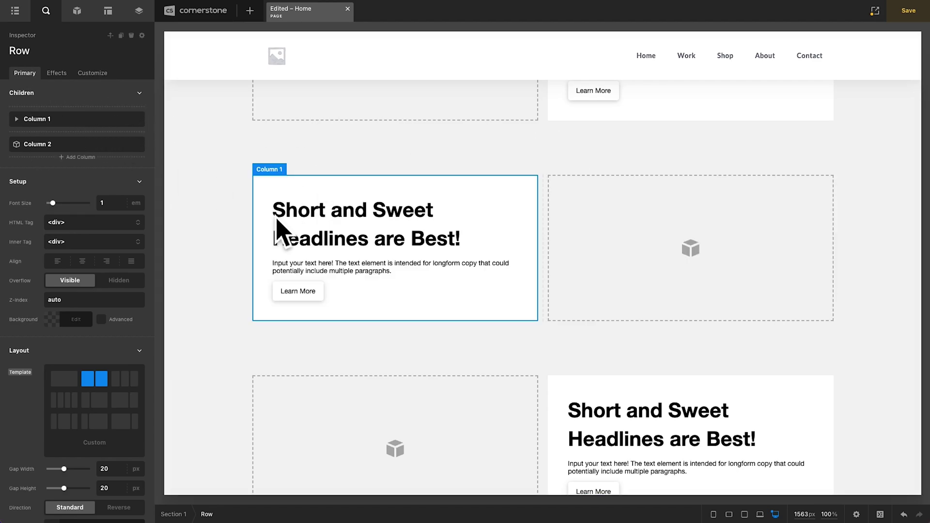
scroll(351, 225, "down", 1)
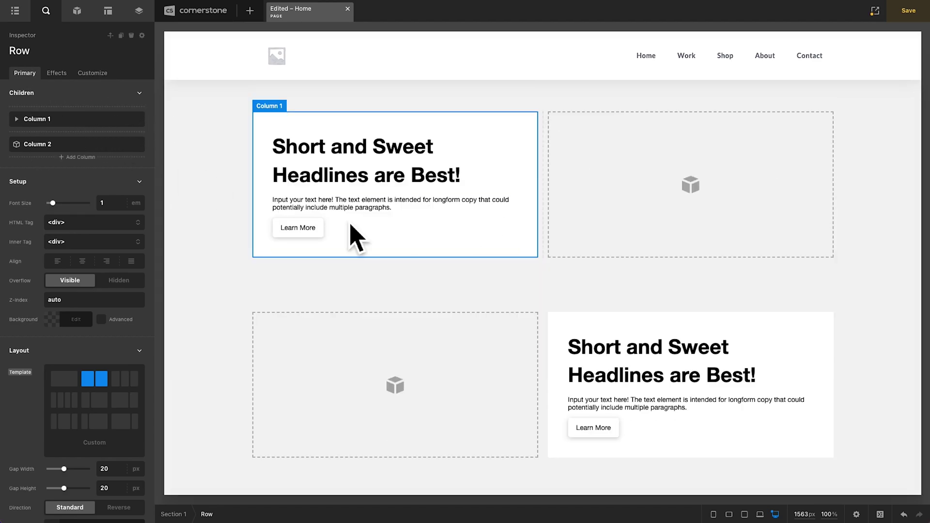
Set Column 2's lower background layer to an image from the Unsplash random URL.
left_click(628, 222)
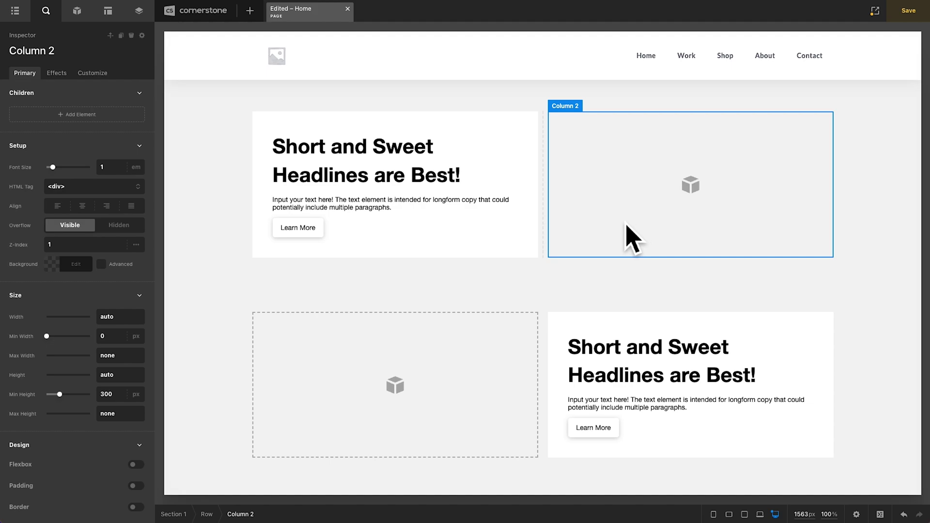
left_click(101, 263)
left_click(97, 334)
left_click(96, 365)
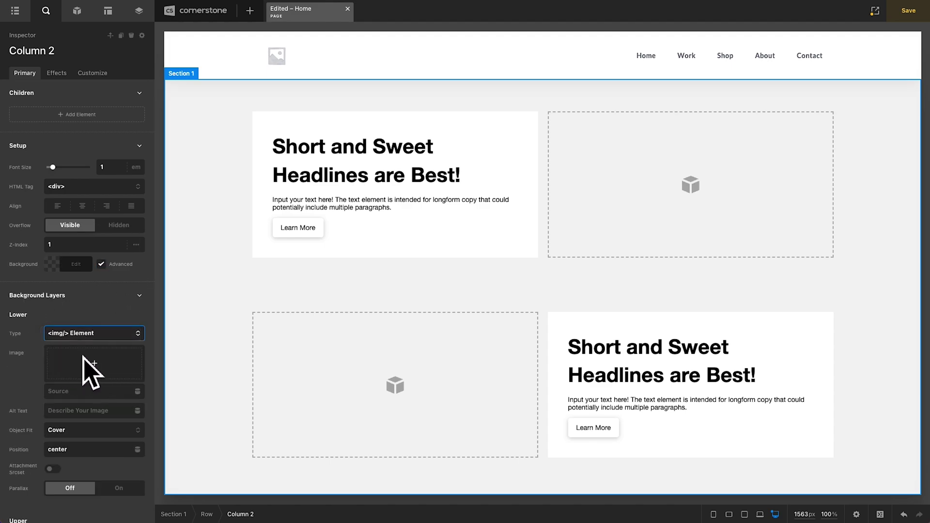
left_click(77, 391)
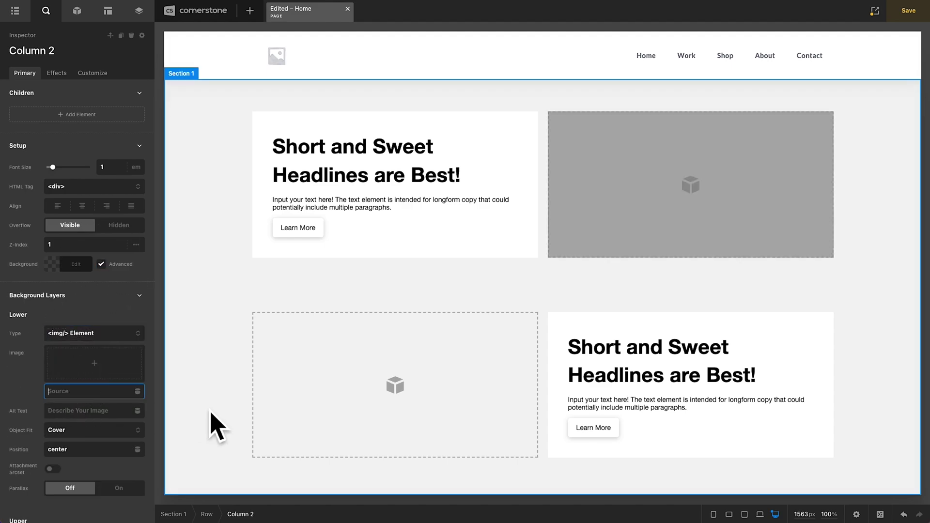
type("http")
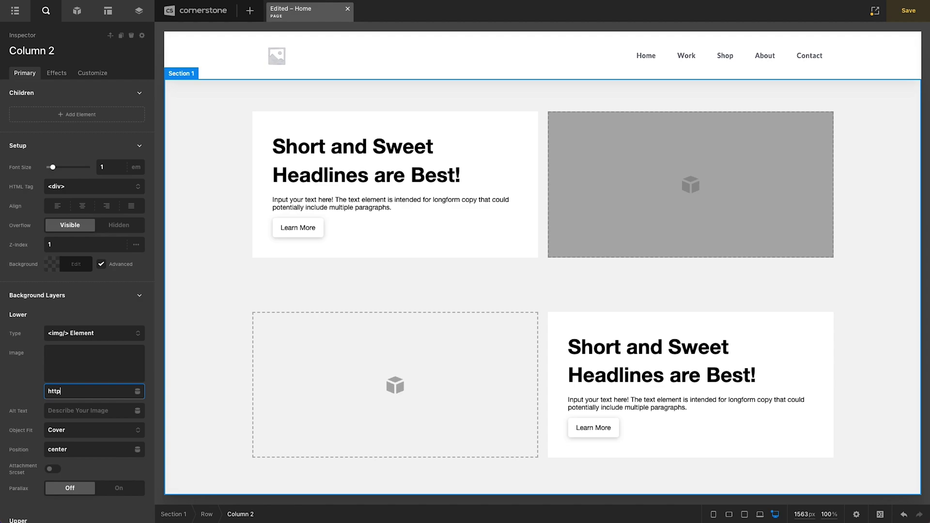
type("s://source.unsplash.com")
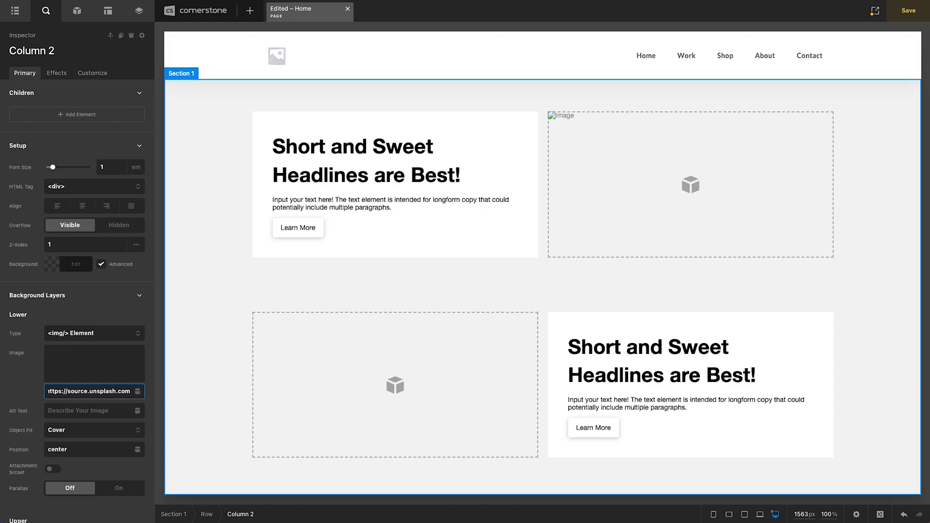
type("random")
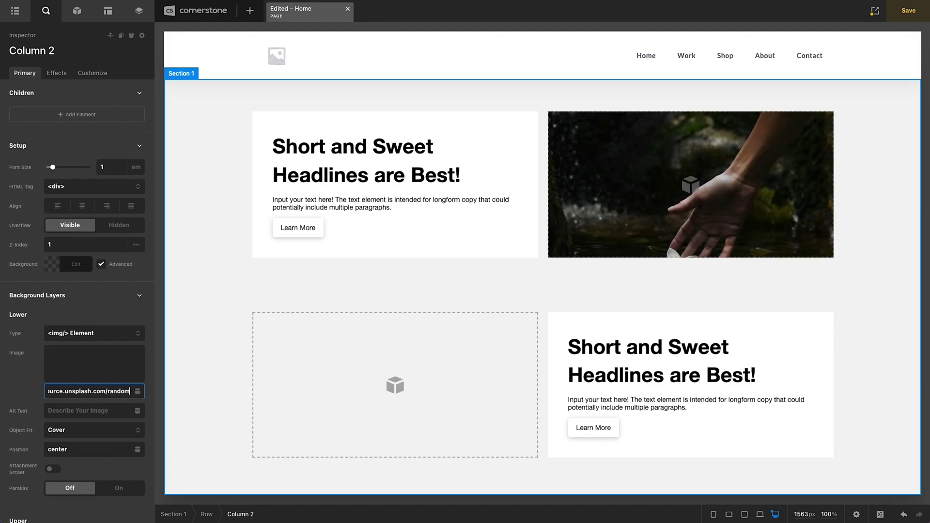
Change the top row's headline to 'Cars are awesome'.
left_click(270, 175)
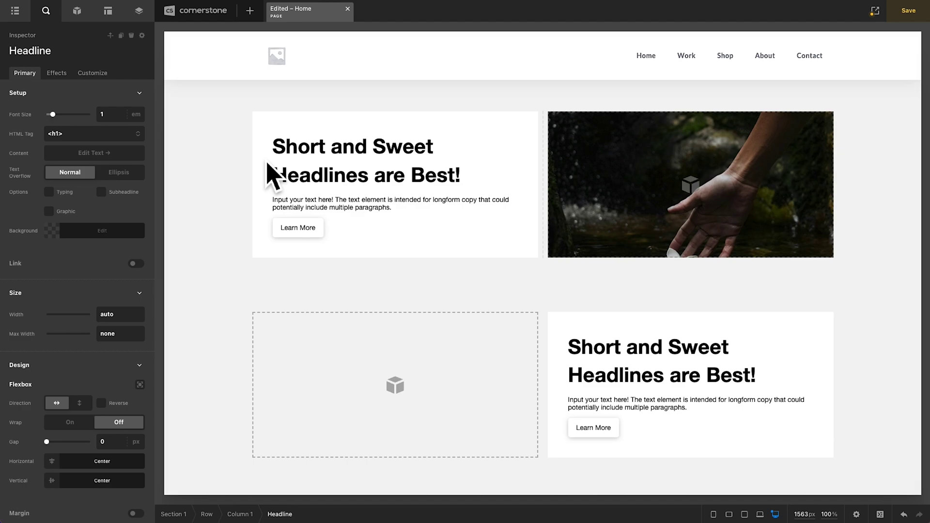
double_click(269, 174)
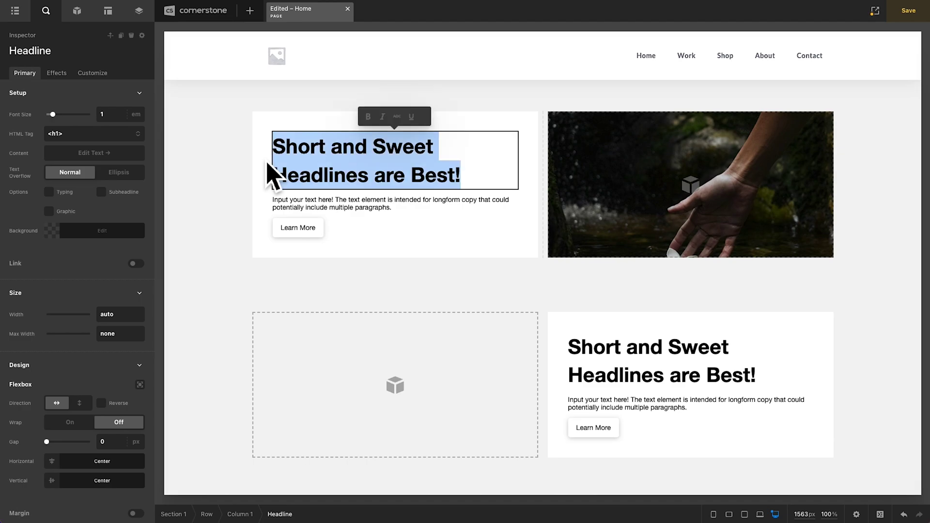
type("Cars are awesome")
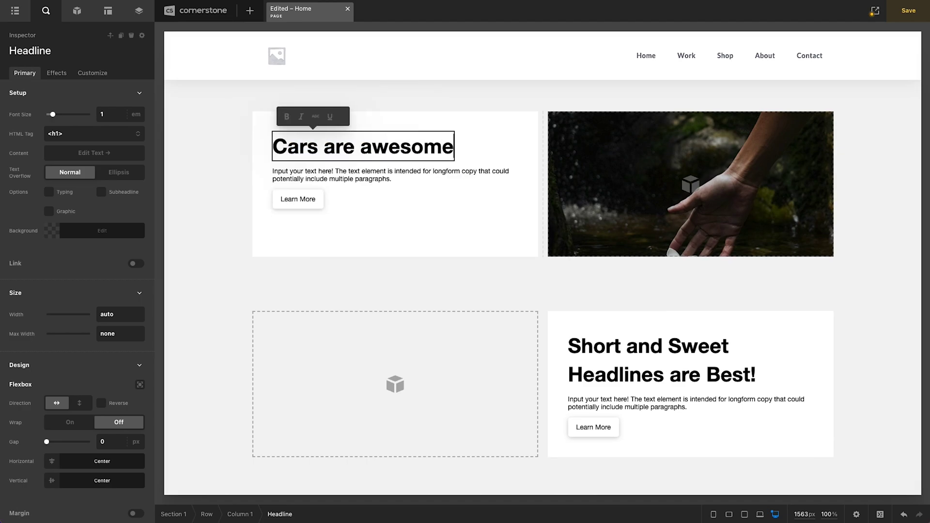
left_click(656, 218)
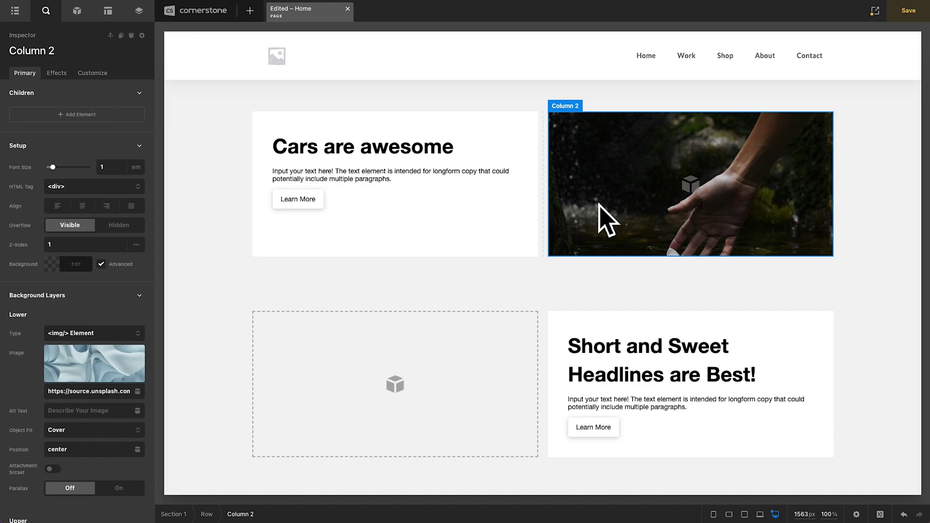
Append /?Cars to the image's Unsplash random address to pull car photos.
left_click(118, 391)
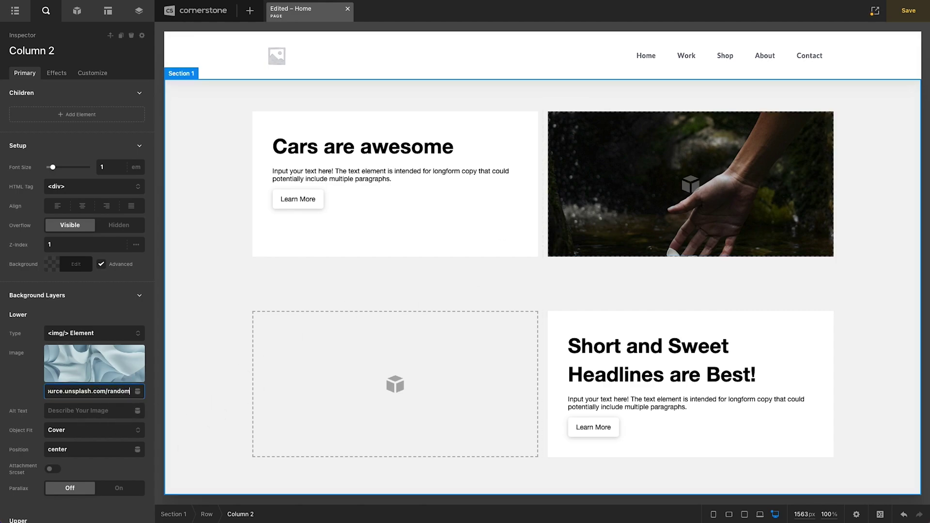
type("/?Cars")
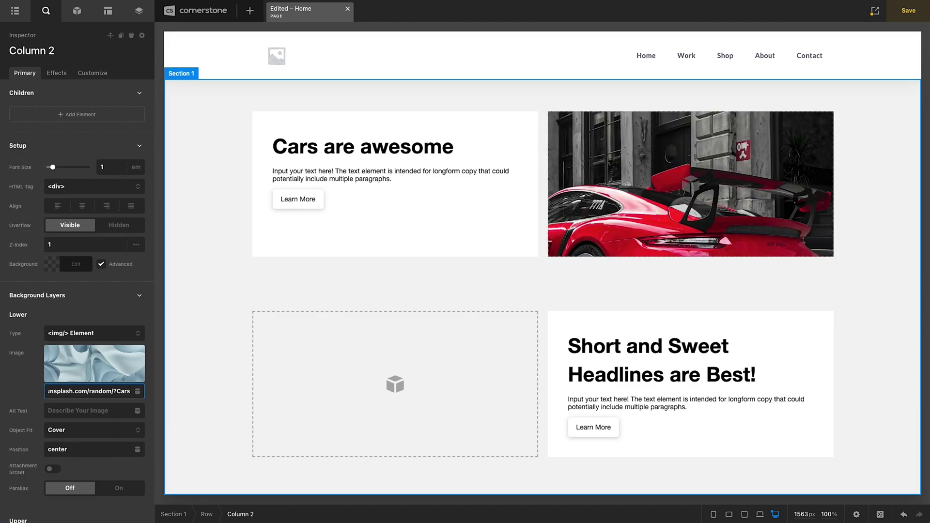
Change the second row's headline to 'Cars are fun'.
left_click(614, 373)
left_click(615, 373)
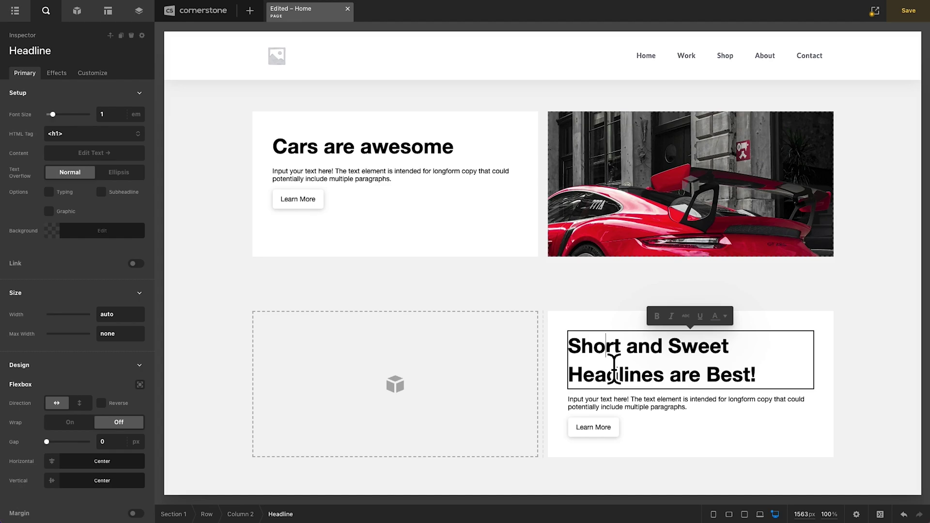
triple_click(614, 368)
type("Cars are fun")
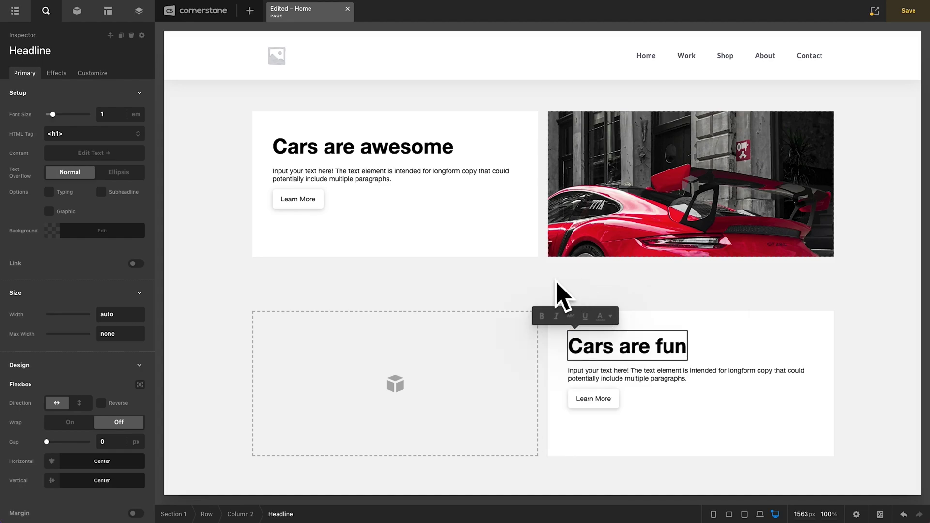
left_click(591, 234)
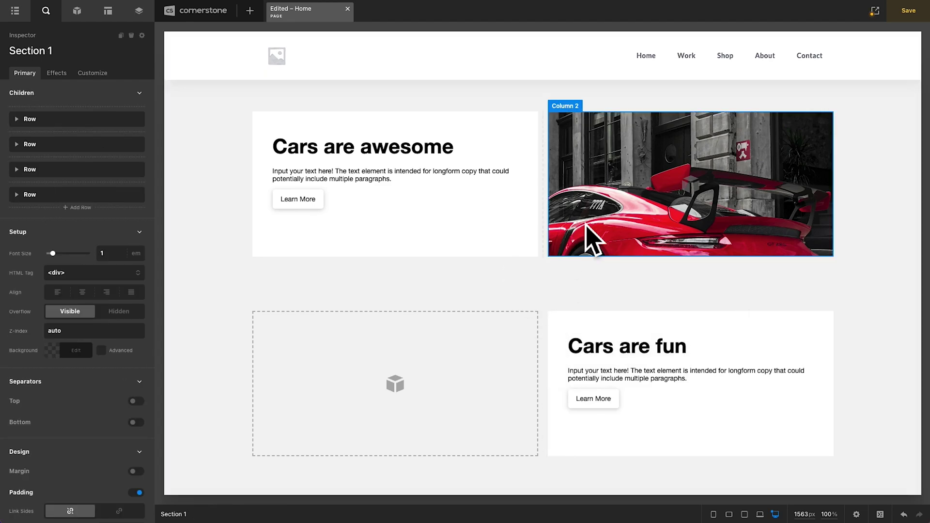
Give the second row's empty left column the same car image background and save.
left_click(588, 218)
left_click(473, 366)
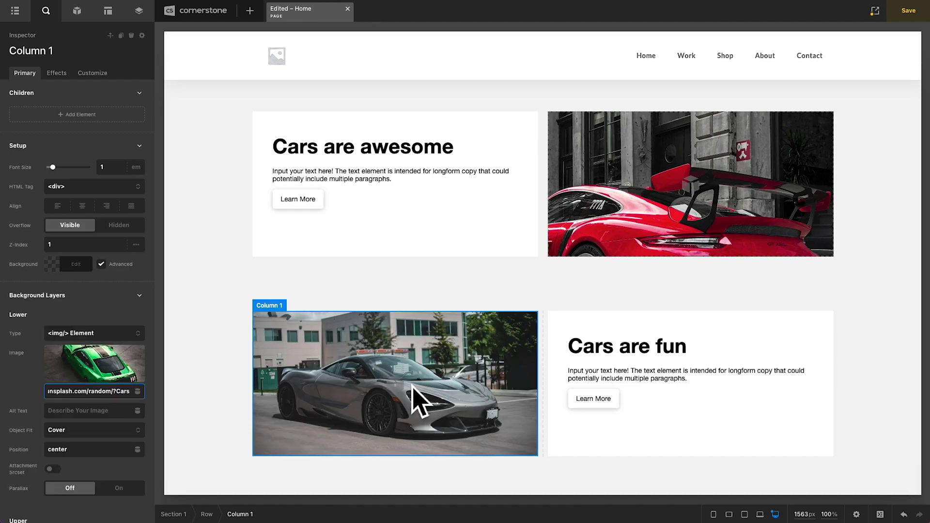
key("ctrl+s")
View the saved live page to check the car images, then return to Cornerstone.
left_click(874, 11)
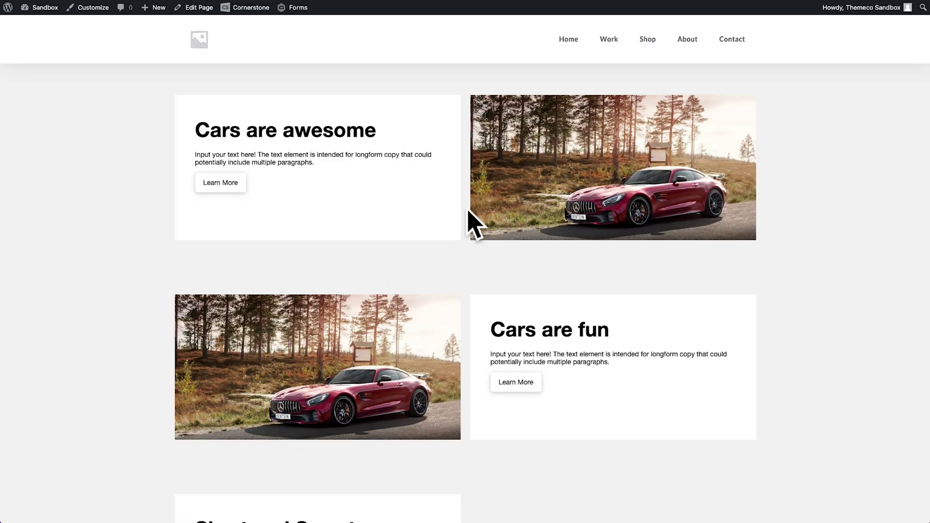
left_click(92, 8)
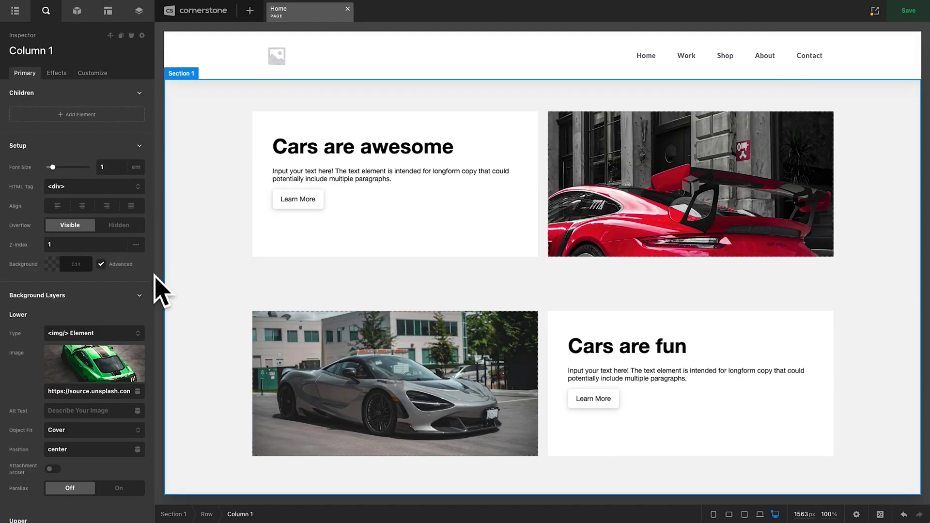
Append &1 after ?Cars in the second row's image address and save the page.
left_click(160, 274)
left_click(112, 391)
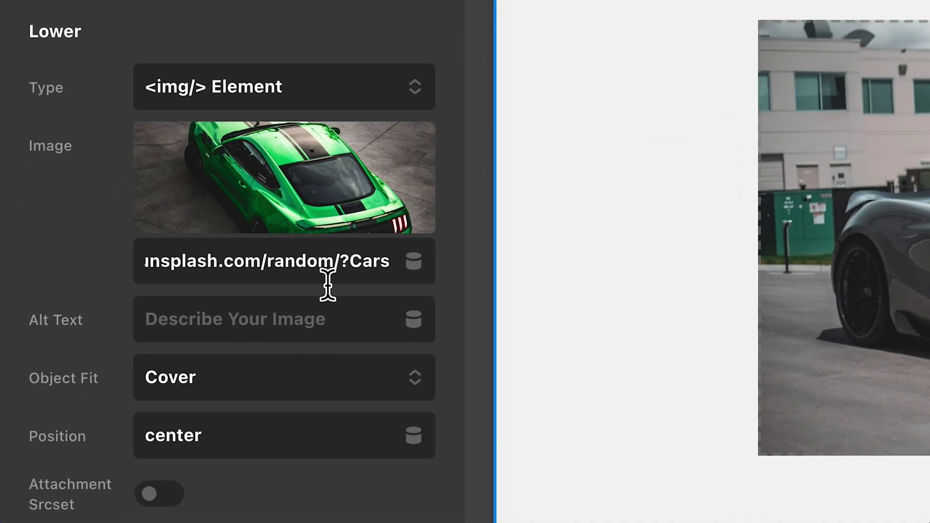
triple_click(110, 397)
key("End")
type("&1")
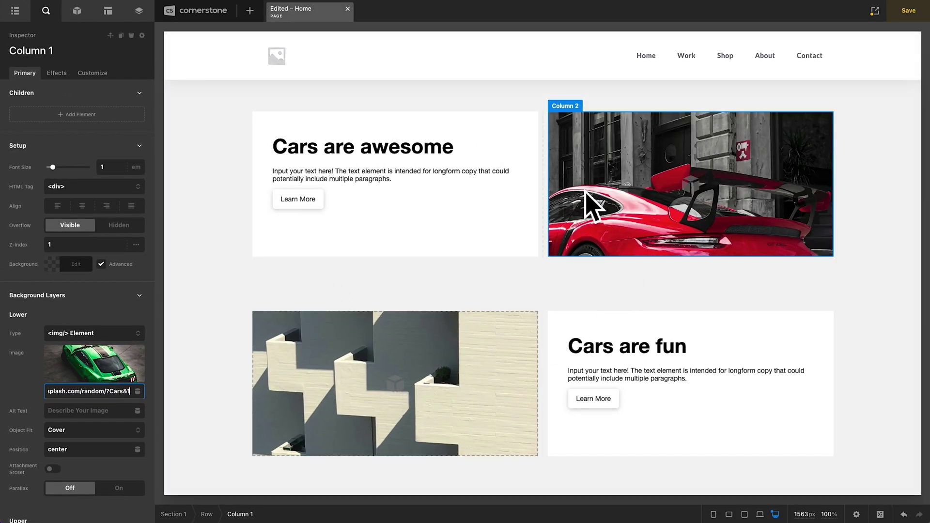
key("ctrl+s")
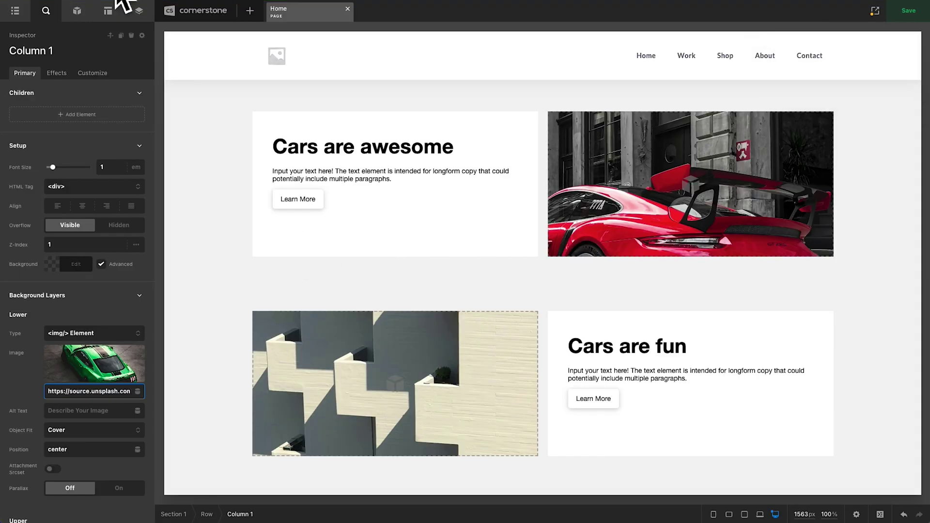
Select the end of the lower image address.
left_click_drag(105, 391, 145, 392)
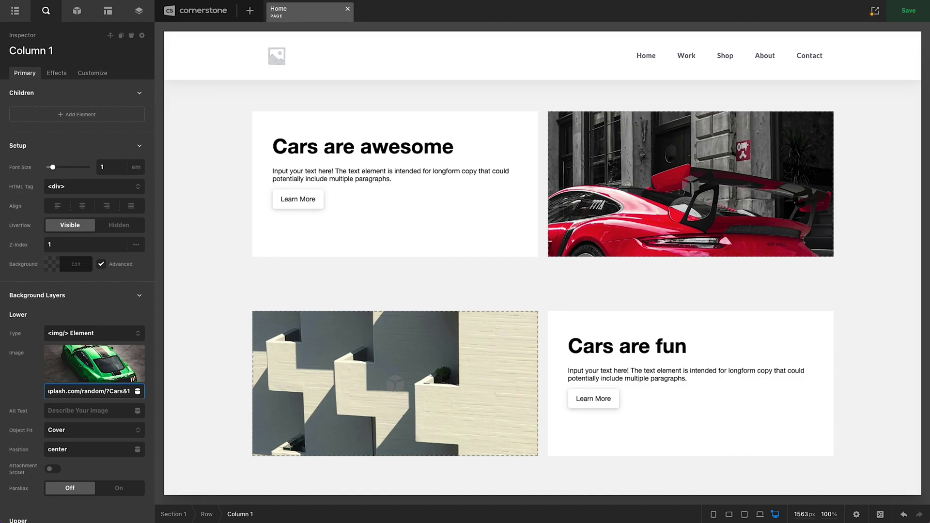
Replace the trailing character with the Random > Unique ID tag, ending the URL ?Cars&{{dc:random:uniqueid}}.
key("BackSpace")
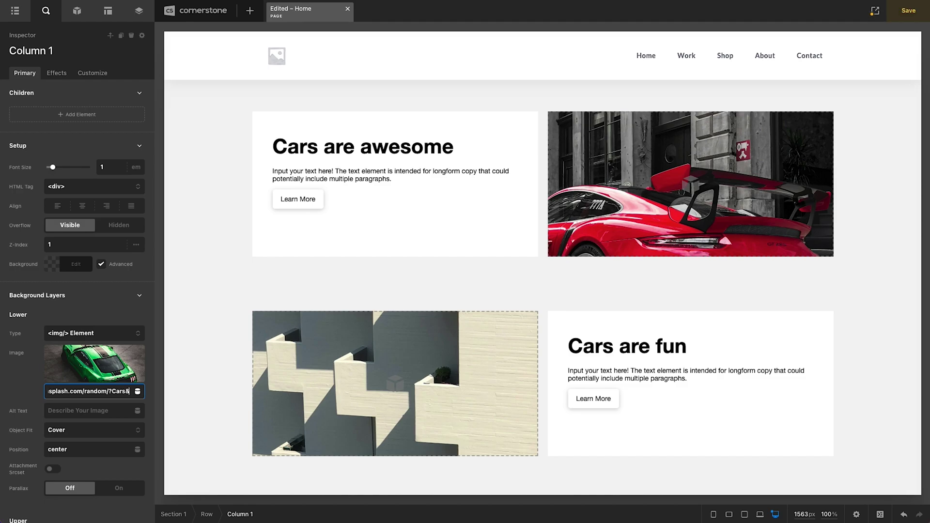
left_click(139, 392)
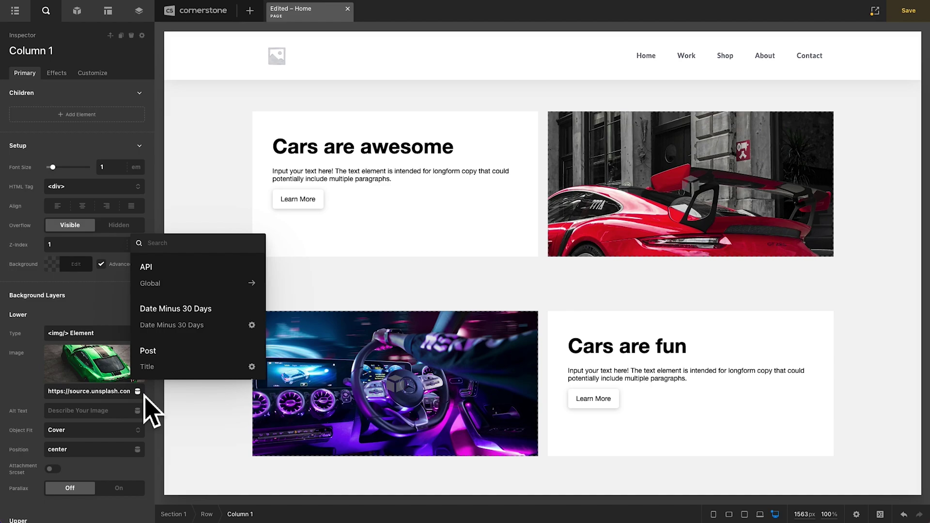
type("uniqe")
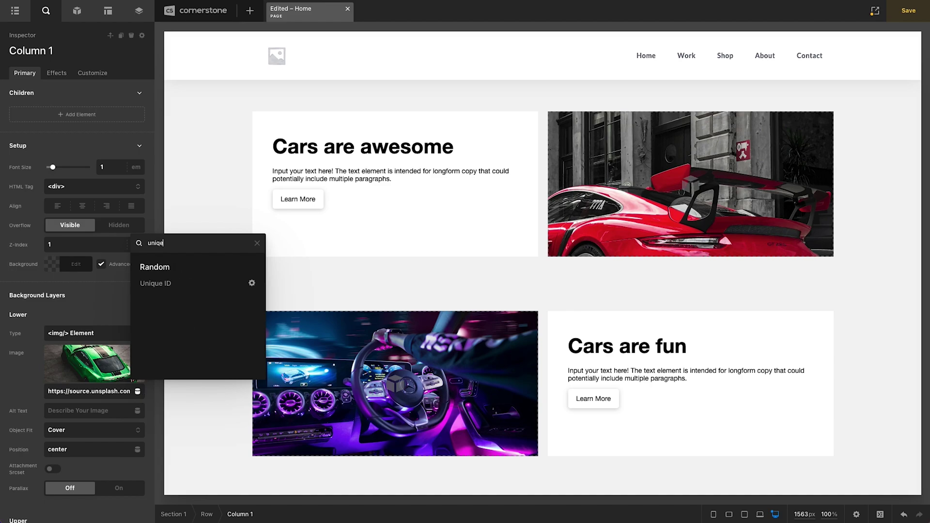
left_click(163, 290)
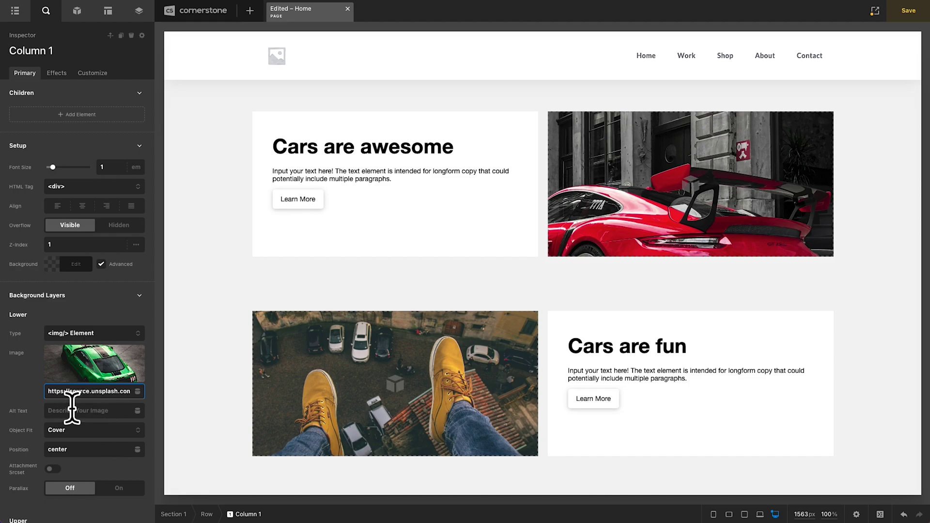
key("ctrl+a")
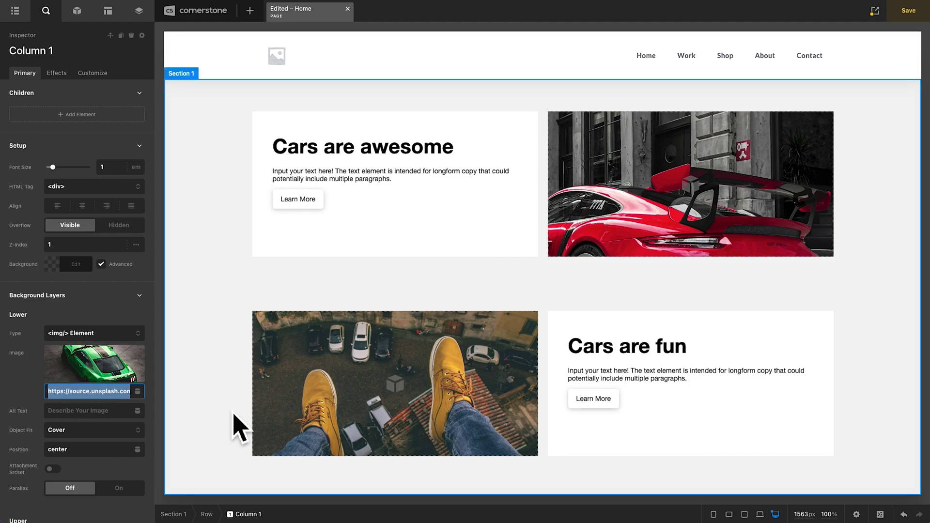
key("Right")
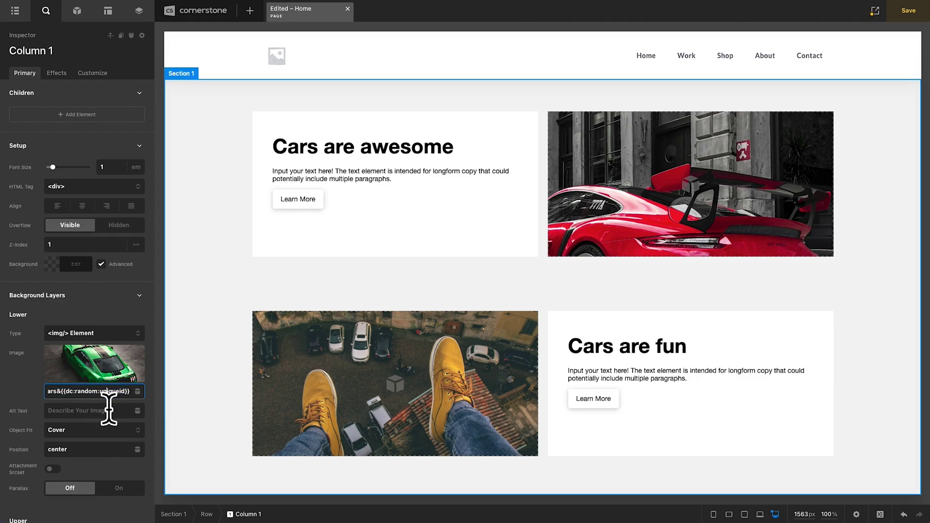
Paste the random-photo background layer into the new Short and Sweet rows' empty image columns.
left_click(618, 246)
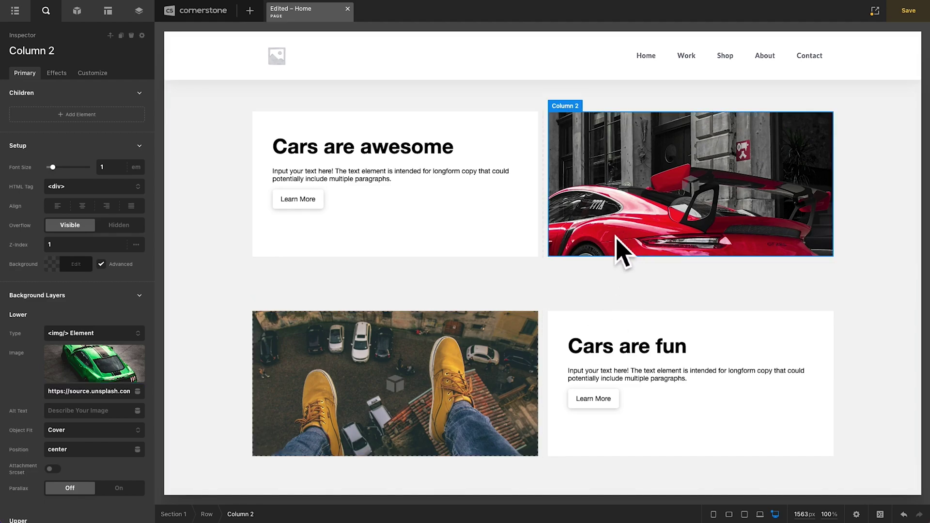
scroll(311, 370, "down", 4)
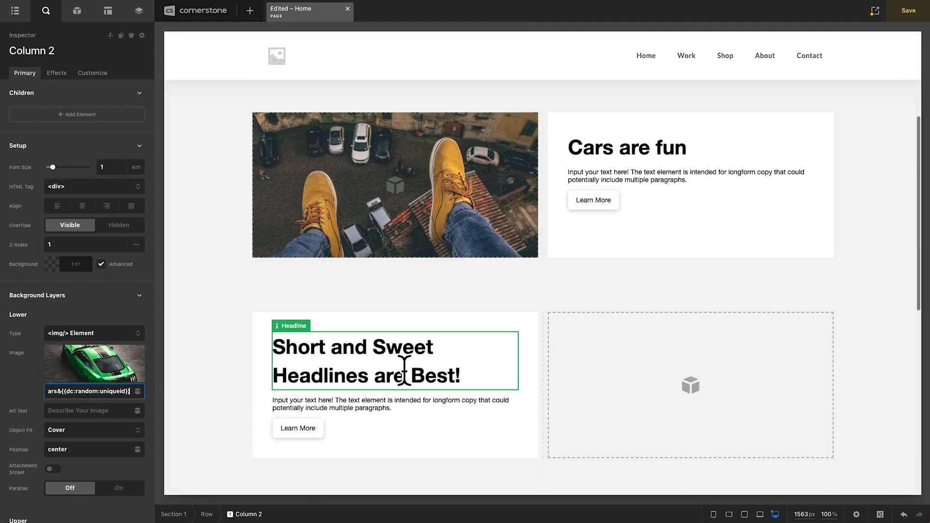
left_click(263, 232)
left_click(615, 361)
scroll(500, 338, "down", 7)
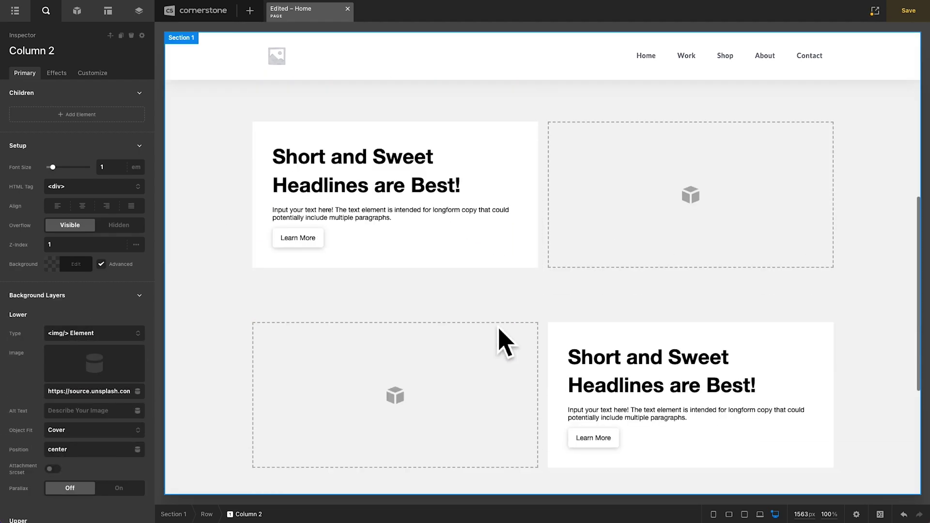
left_click(420, 290)
scroll(405, 334, "up", 5)
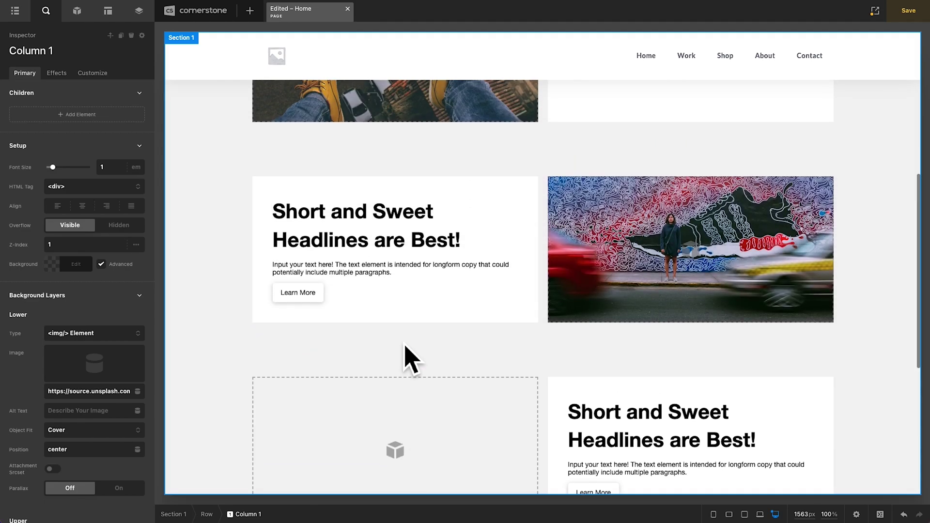
Save the page and scroll through it on the live site.
key("ctrl+s")
left_click(253, 1)
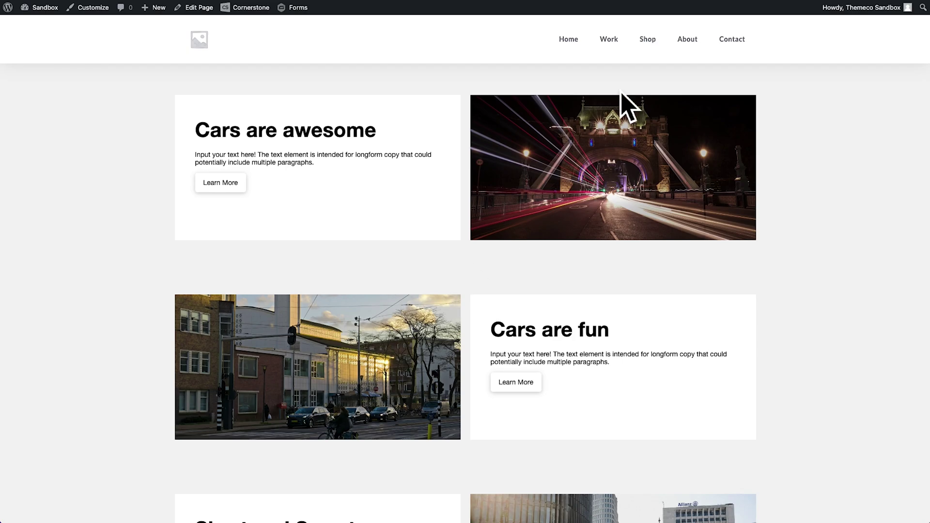
scroll(407, 270, "down", 5)
scroll(620, 322, "down", 3)
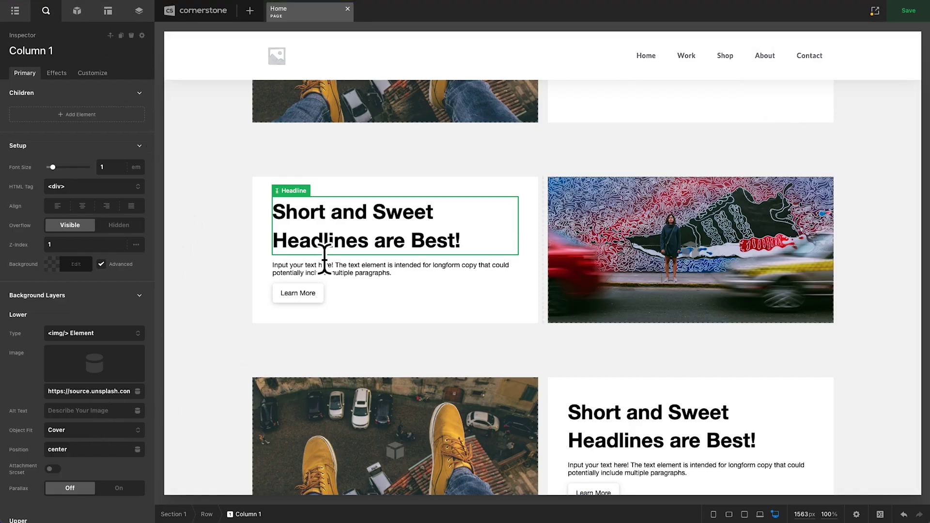
Retitle the Short and Sweet row's headline to 'Nature is awesome'.
left_click(358, 250)
left_click(358, 249)
key("ctrl+a")
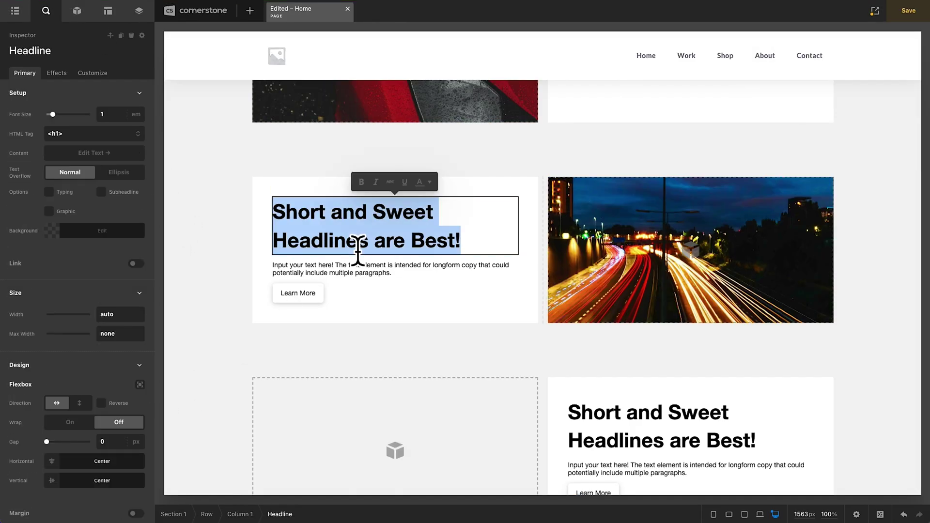
type("Nature is awesome")
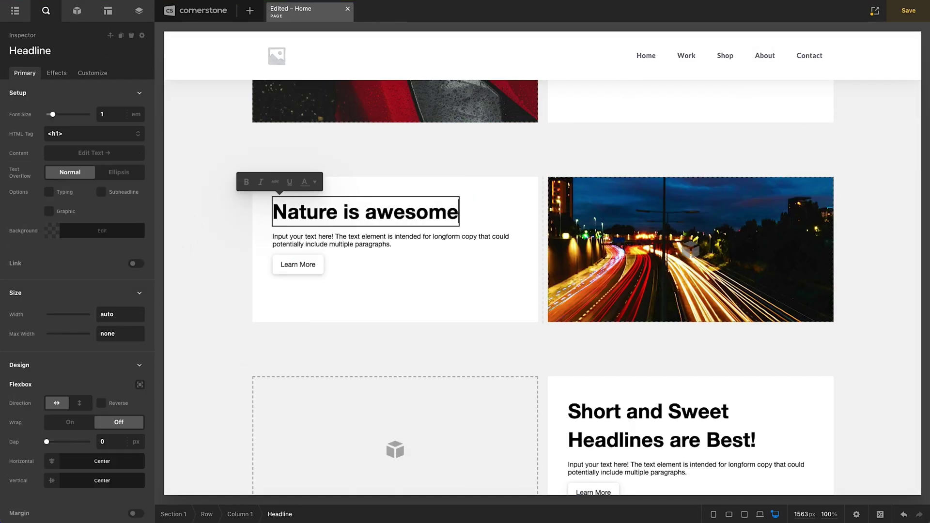
left_click(380, 368)
Change the adjacent image column's URL category from ?Cars to ?Nature.
left_click(602, 305)
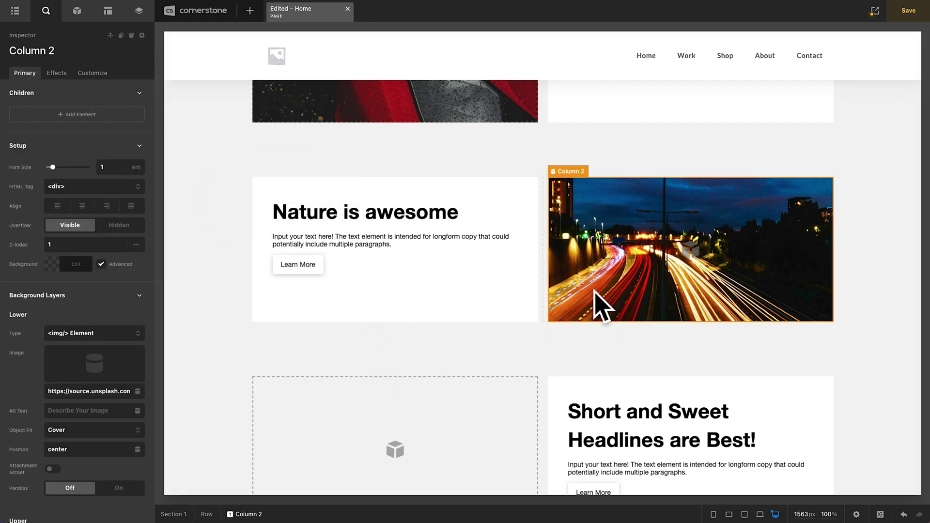
left_click(76, 403)
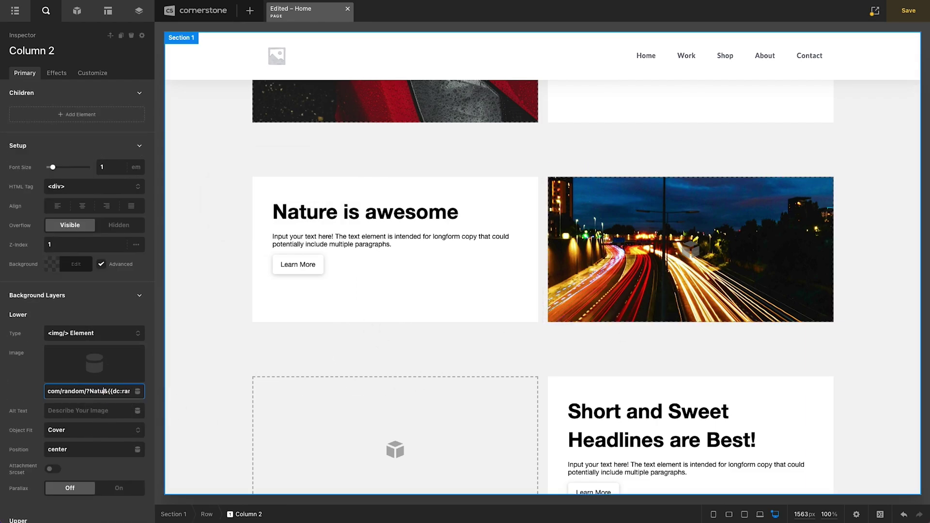
type("re")
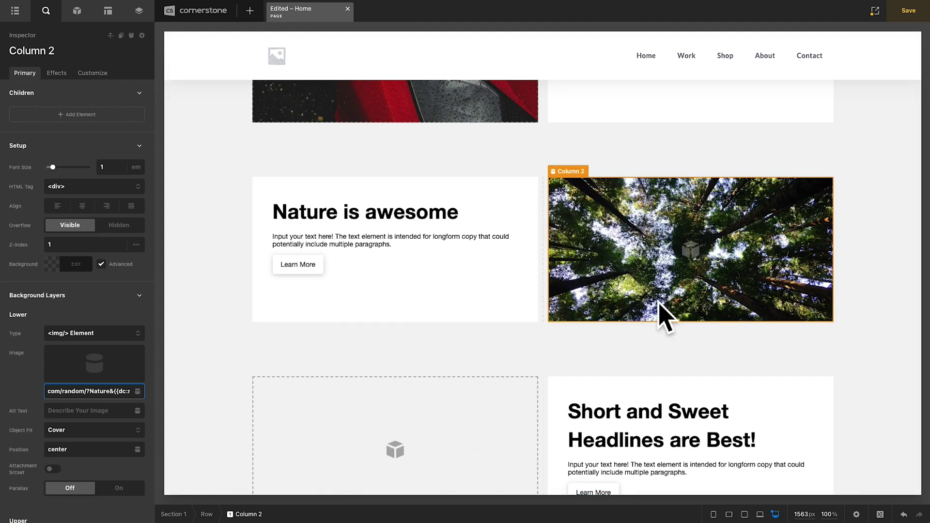
left_click(519, 356)
Paste the Nature background into the next row's empty image column and review the rows.
left_click(604, 312)
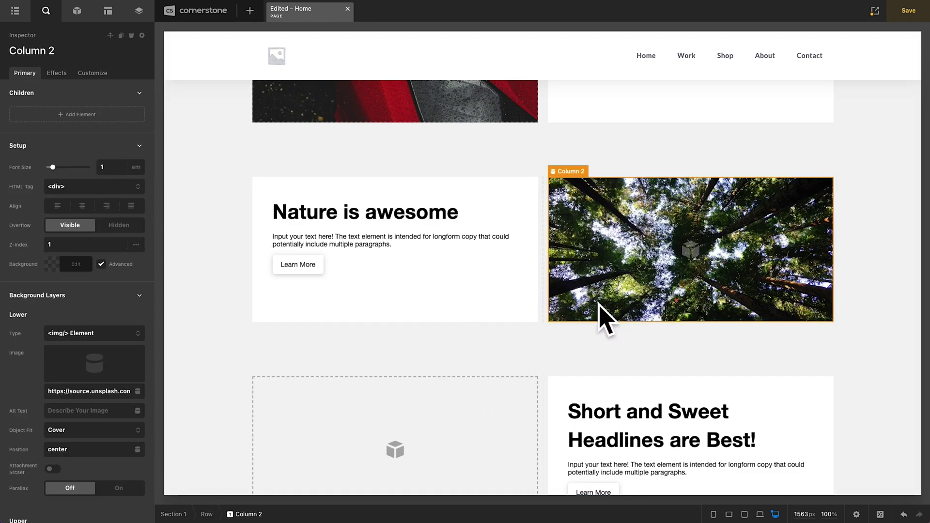
left_click(479, 424)
key("super+shift+v")
scroll(479, 424, "down", 5)
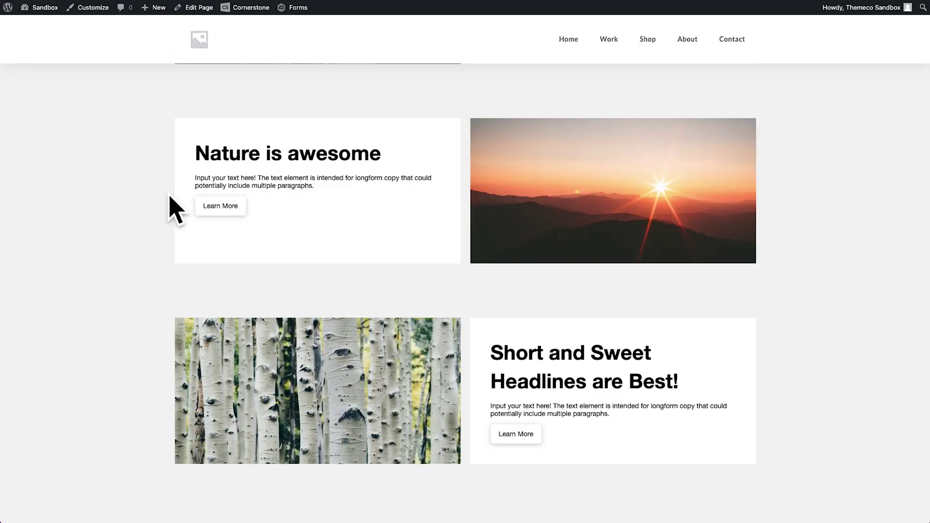
scroll(168, 199, "up", 2)
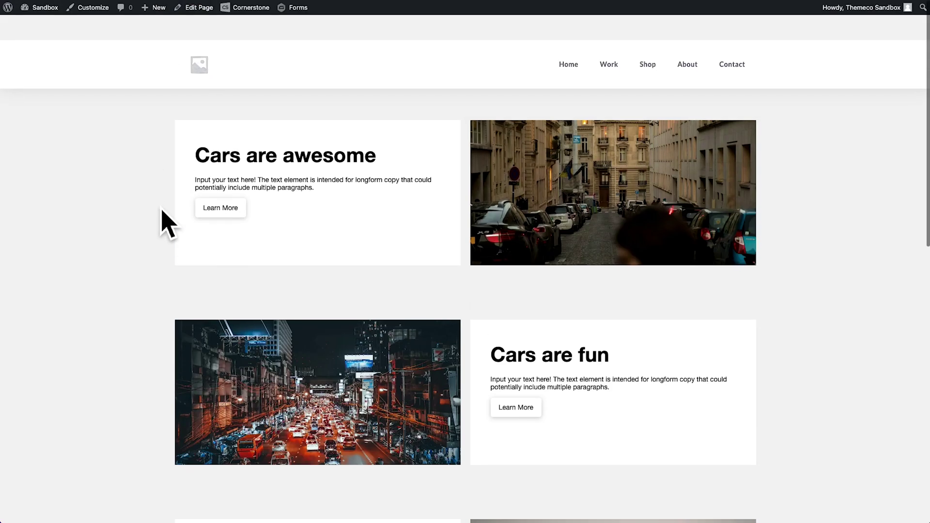
scroll(161, 209, "down", 1)
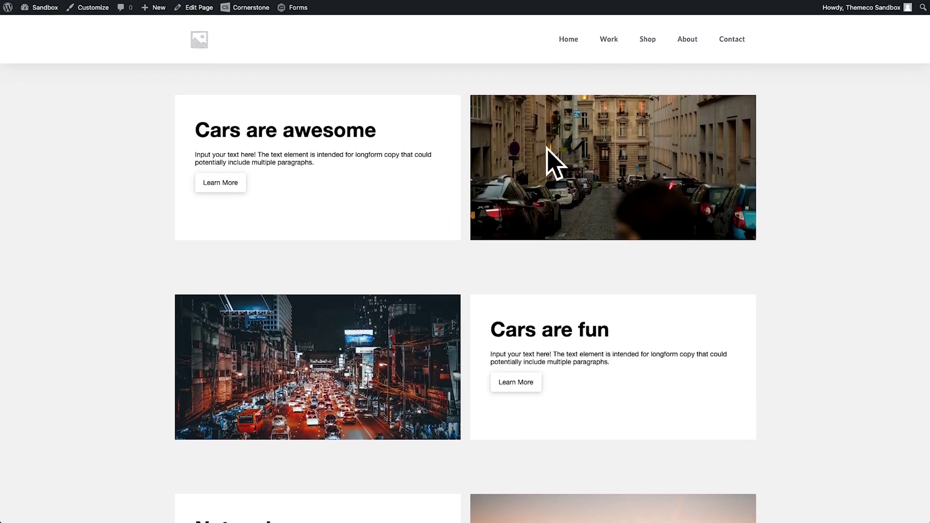
scroll(373, 339, "down", 10)
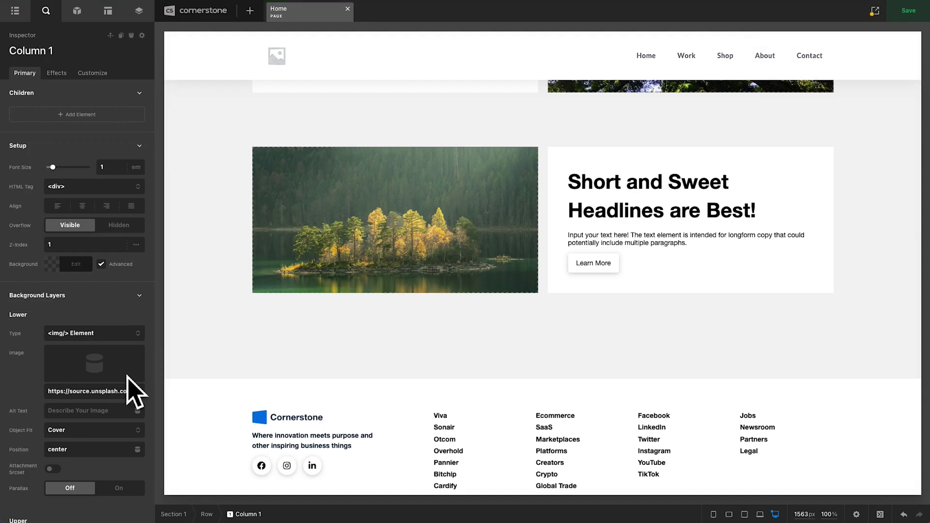
Replace 'Nature' with 'Trees' in the bottom row's image URL and save.
left_click(75, 391)
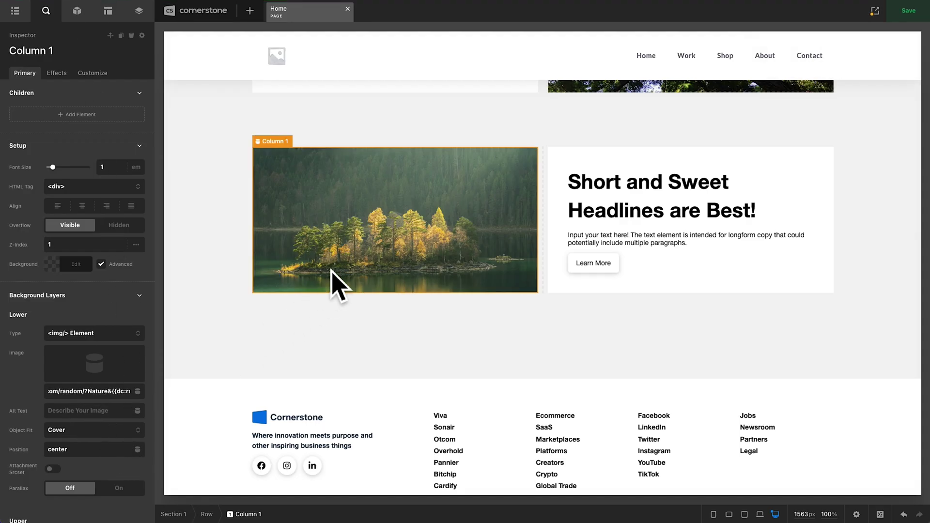
double_click(97, 391)
type("Trees")
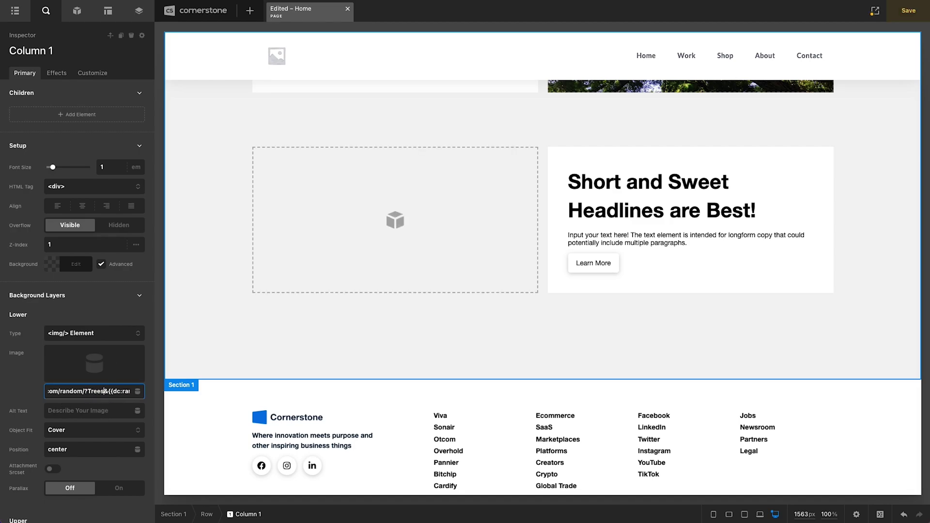
key("super+s")
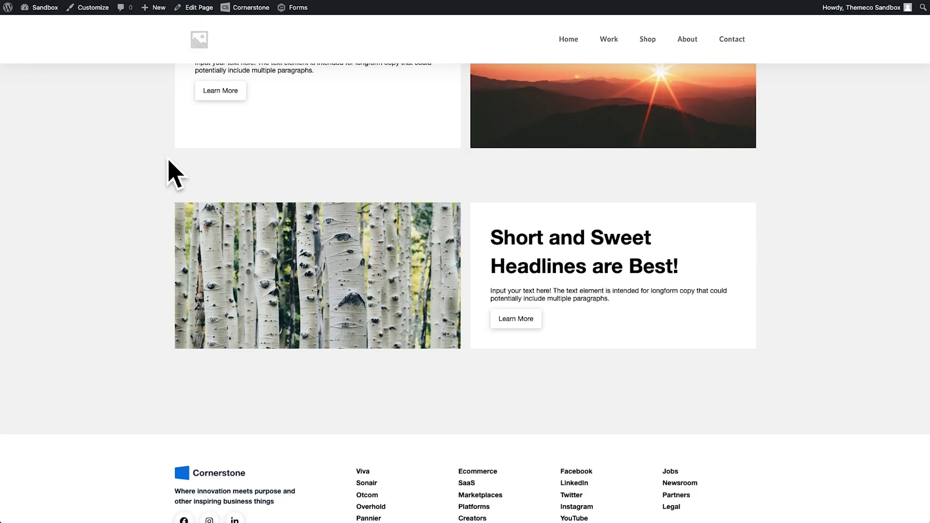
Reload the live page and scroll up to see the new random photos.
key("super+r")
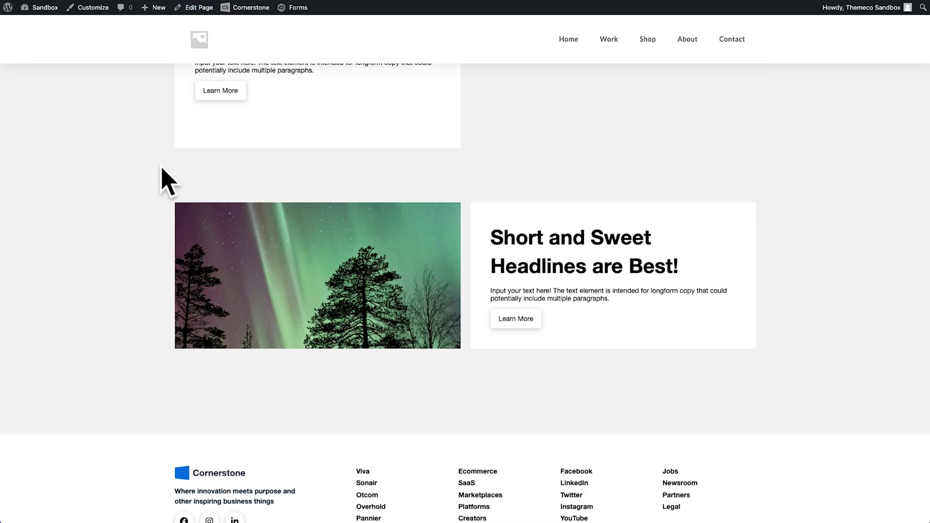
scroll(315, 310, "up", 10)
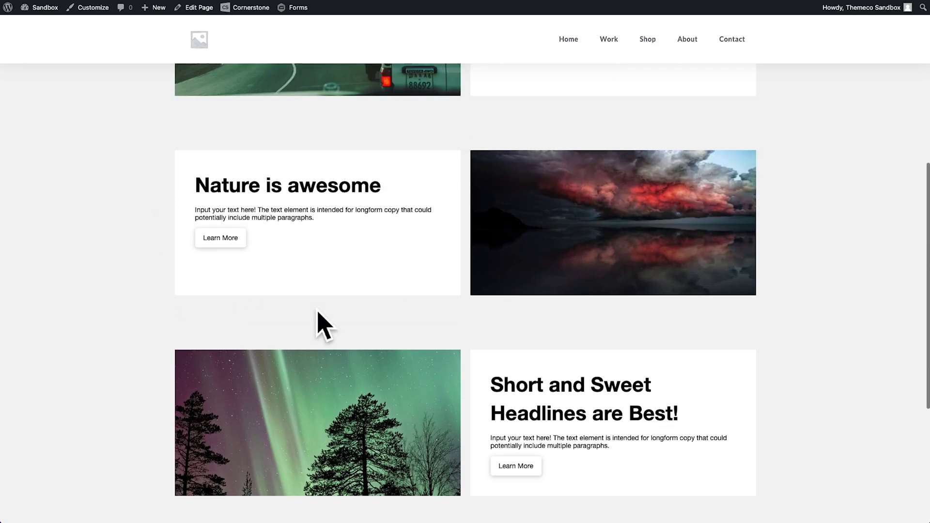